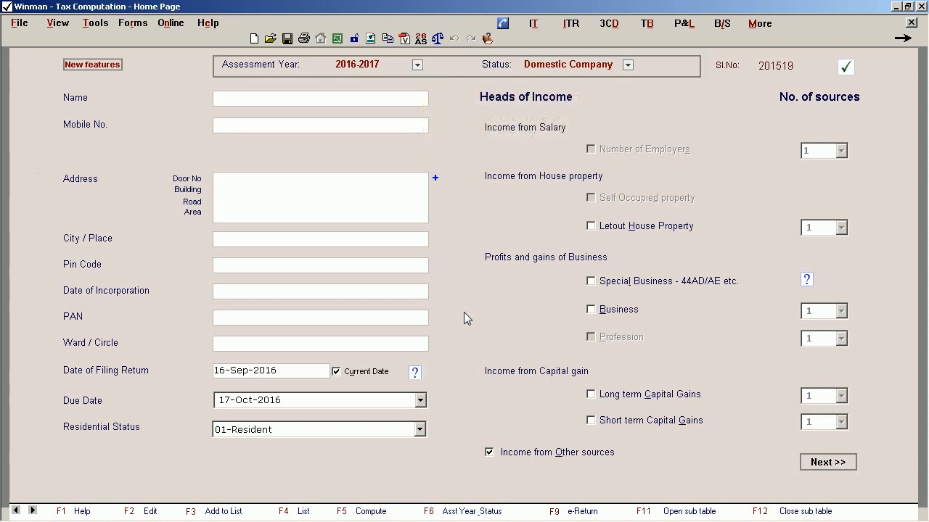
Start a new tax file for assessment year 2016-2017 with the status Individual.
left_click(421, 65)
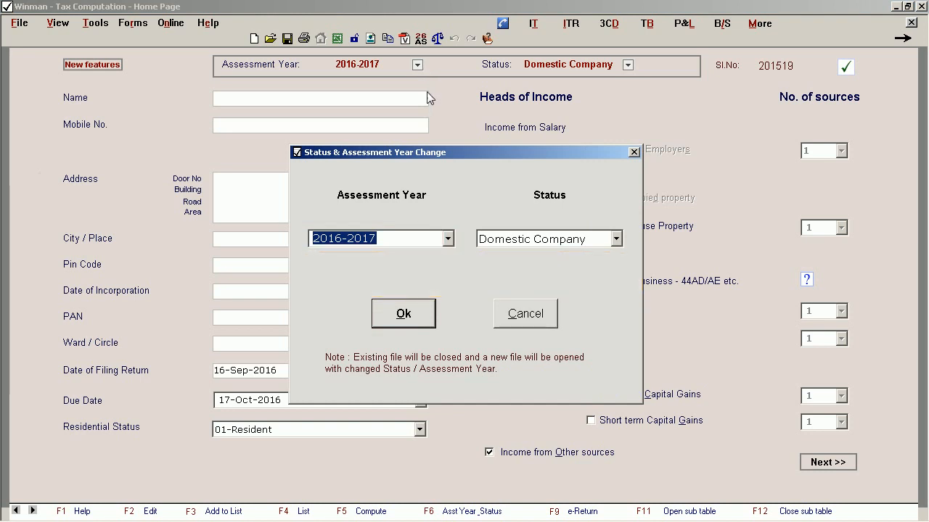
left_click(448, 239)
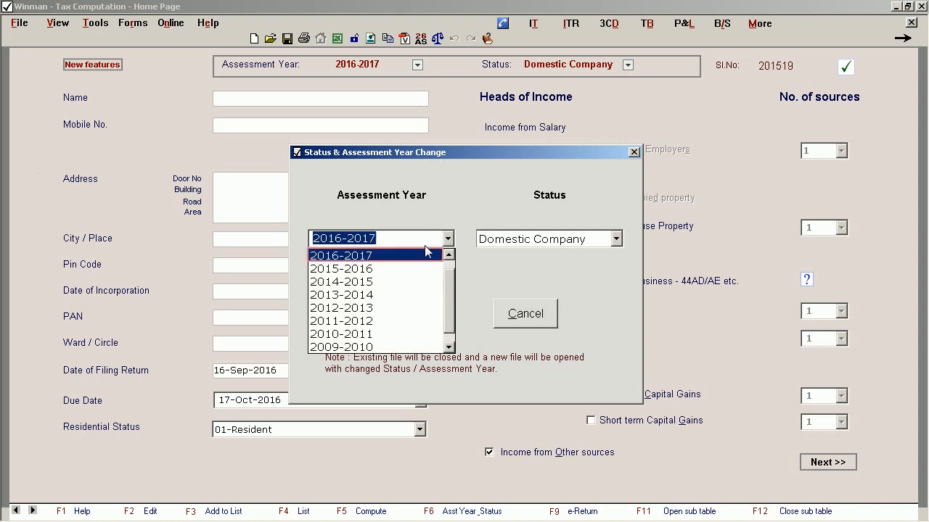
left_click(392, 255)
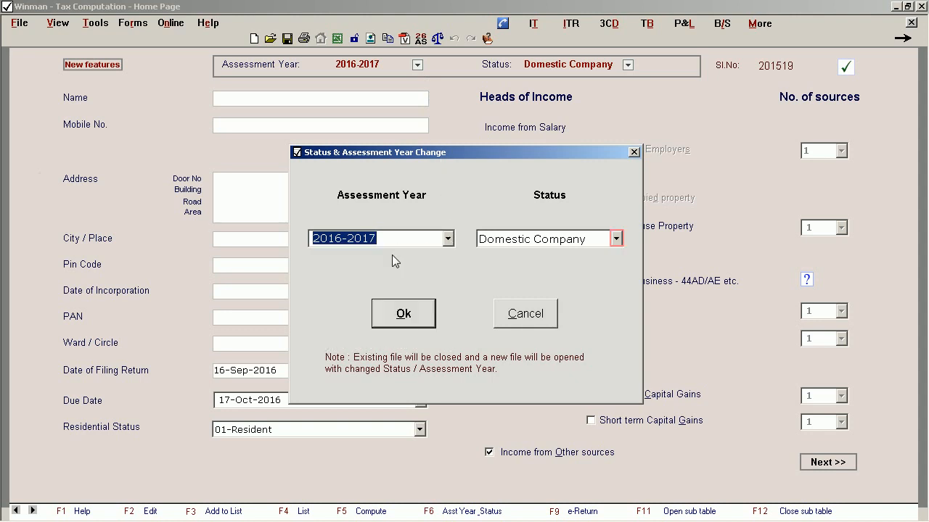
left_click(615, 239)
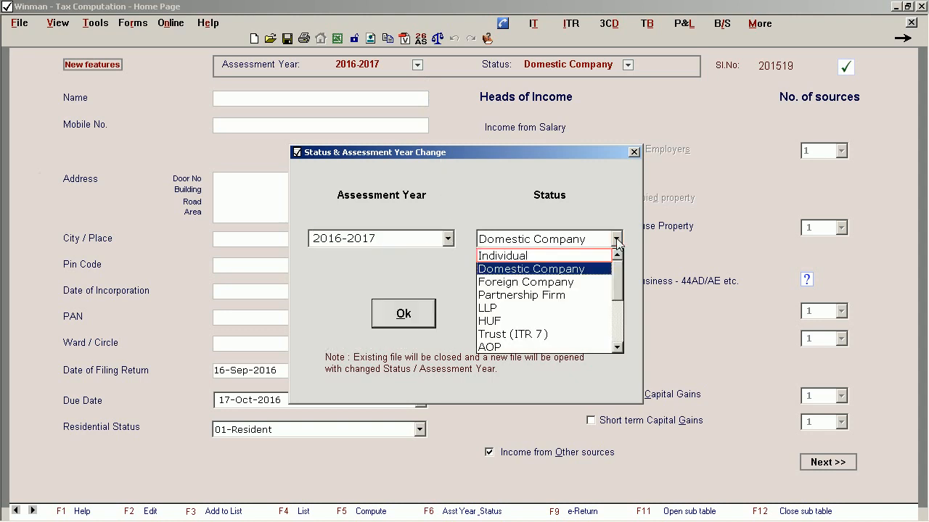
left_click(545, 255)
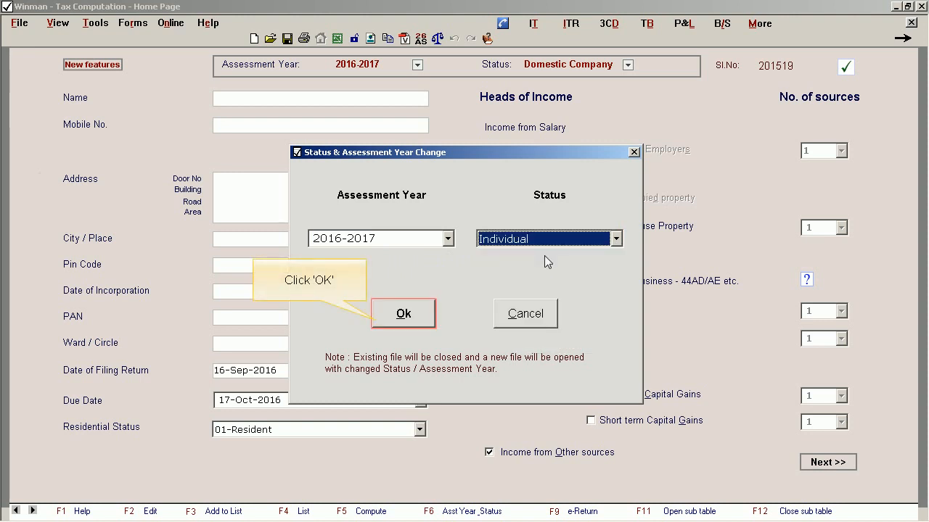
left_click(424, 319)
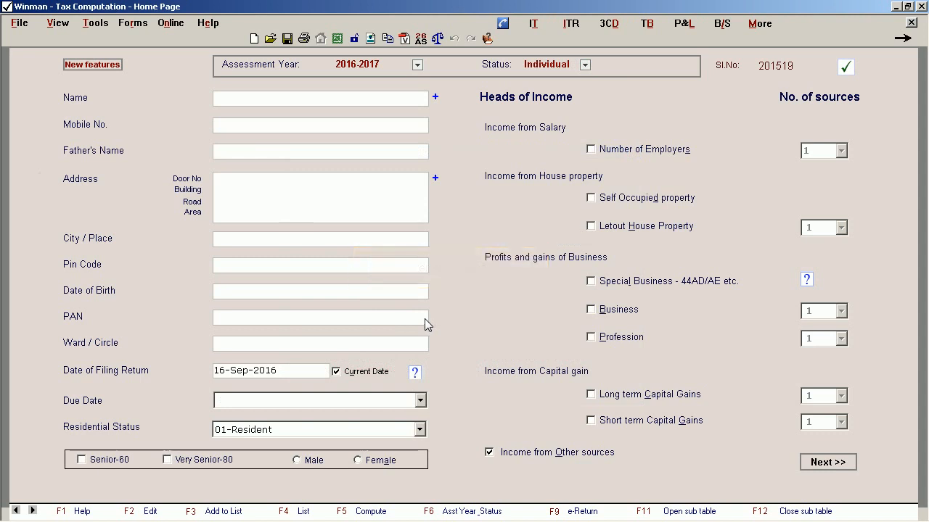
Enter the assessee's full name, mobile number and father's name.
left_click(236, 104)
key("Tab")
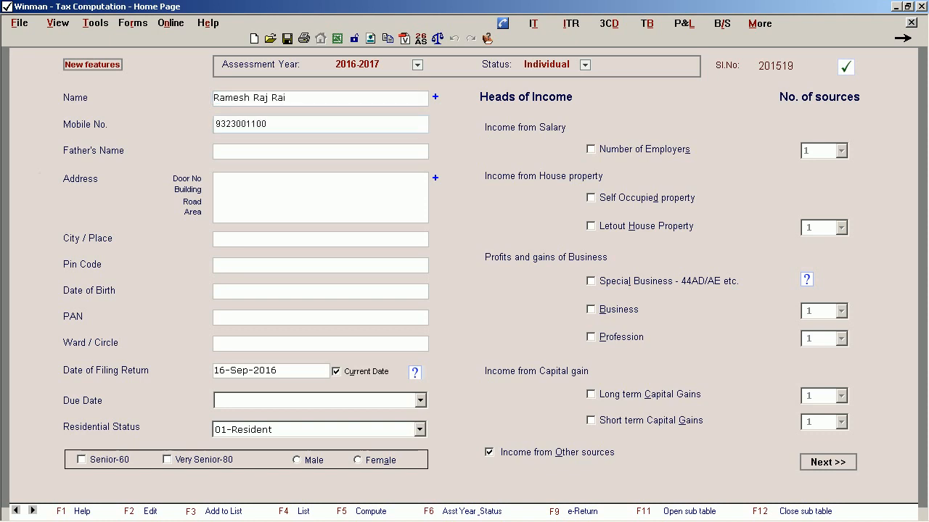
key("Tab")
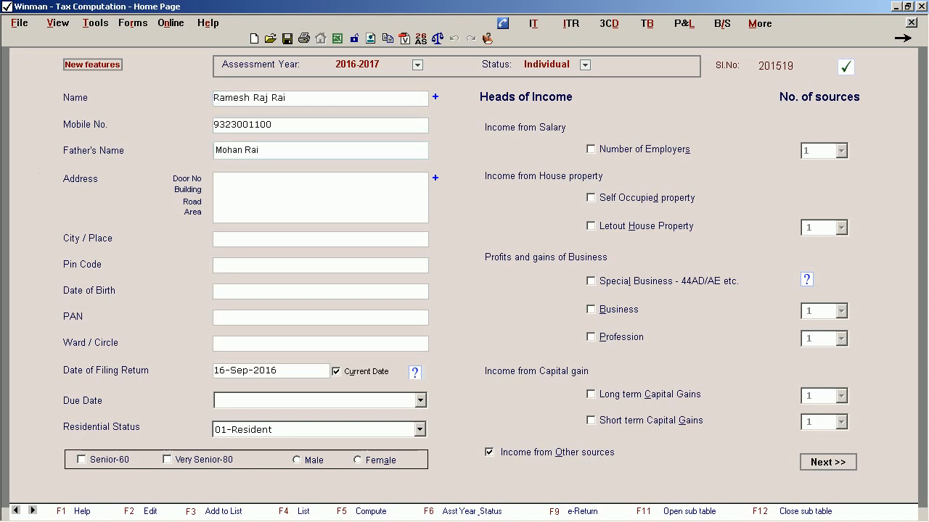
Fill in the four lines of the assessee's address: door number, building, road and area.
key("Tab")
key("Tab")
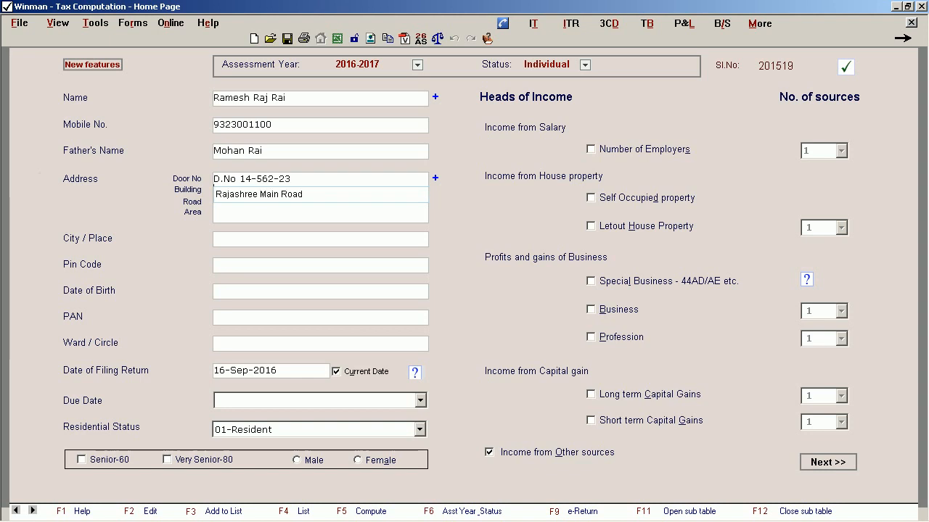
key("Tab")
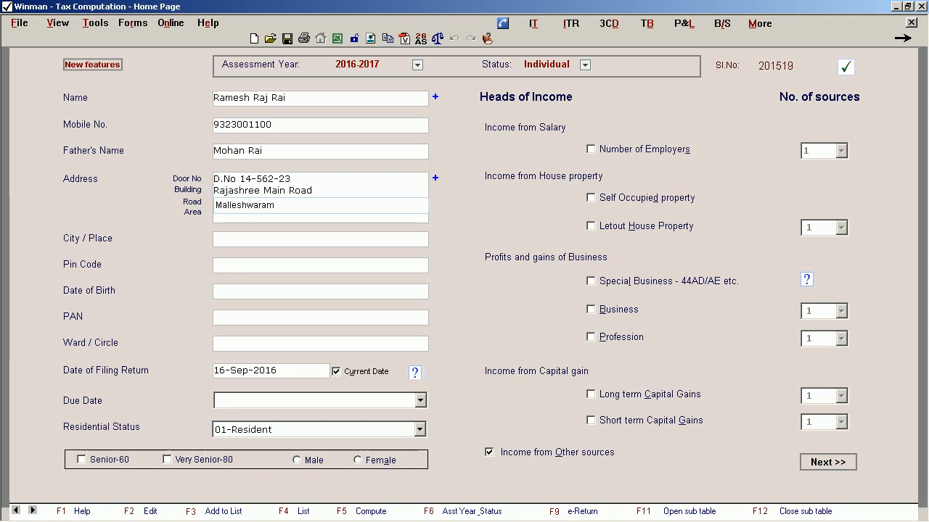
key("Tab")
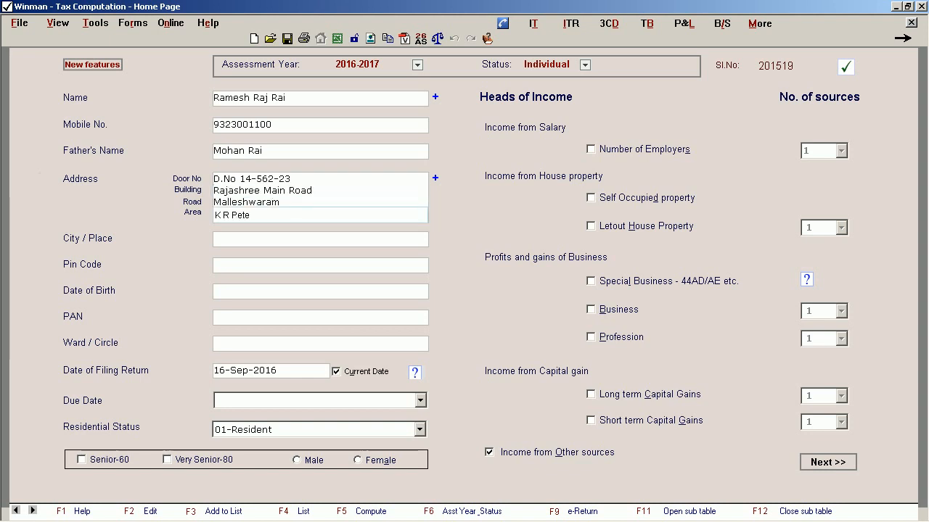
Enter the assessee's city, pin code and date of birth.
key("Tab")
type("Mangalore")
key("Tab")
type("47")
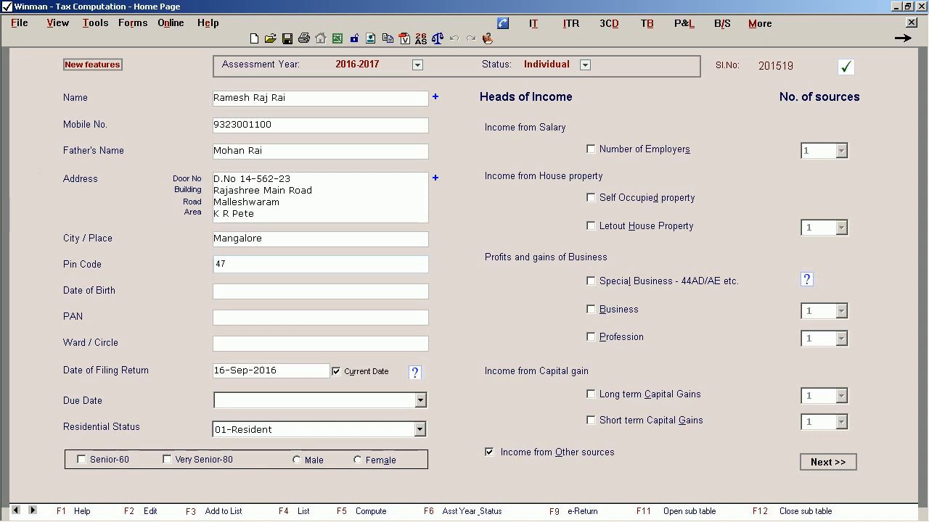
type("8 562")
key("Tab")
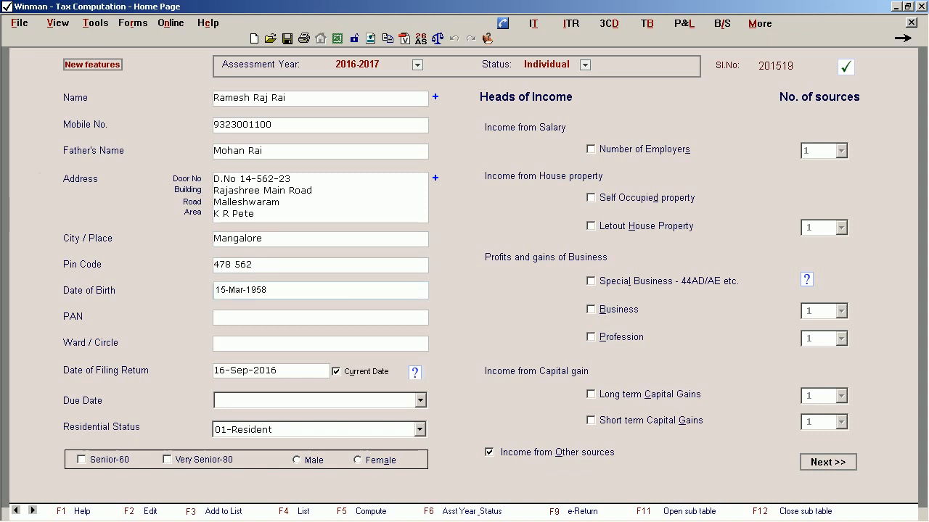
Enter the assessee's PAN and set the ward/circle to Acct 4(3).
key("Tab")
type("*********")
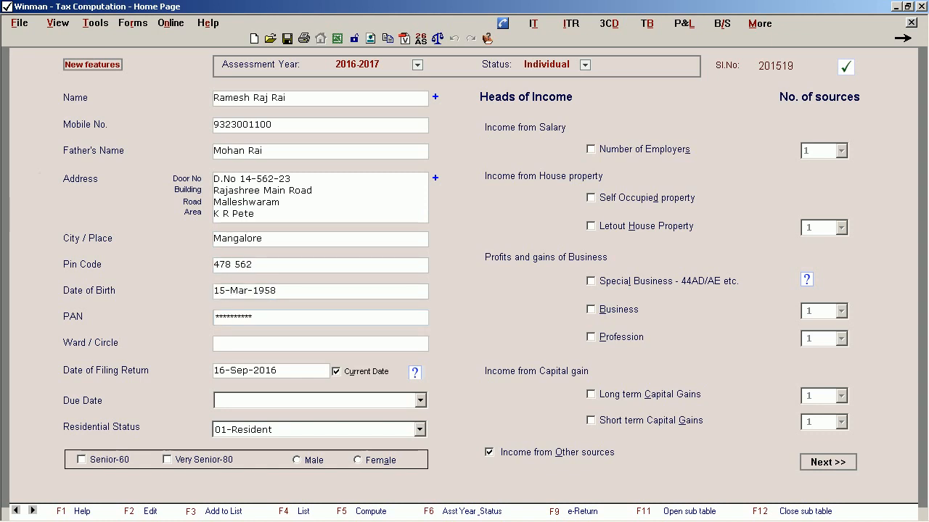
key("Tab")
type("acct 4(3)")
key("Tab")
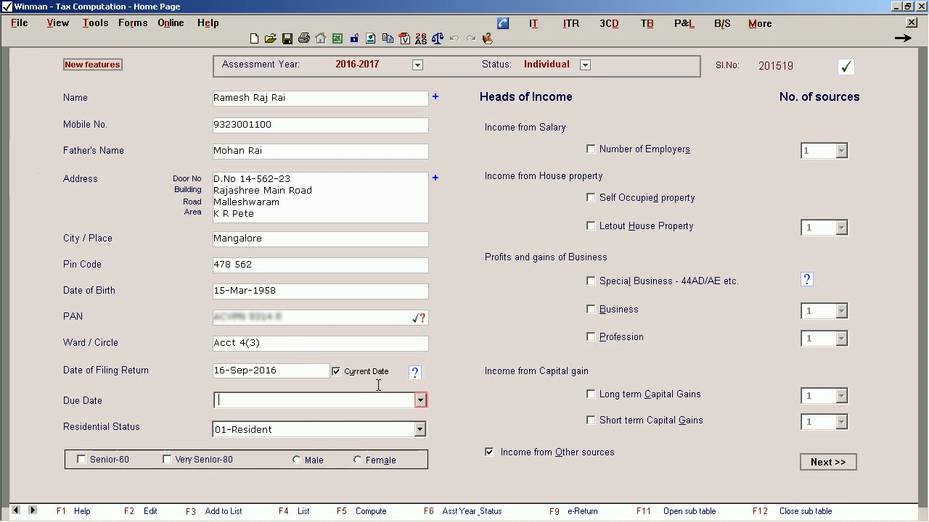
Set the due date to 05-Aug-2016 - First and the gender to Male, and save the tax file under the suggested name.
left_click(421, 402)
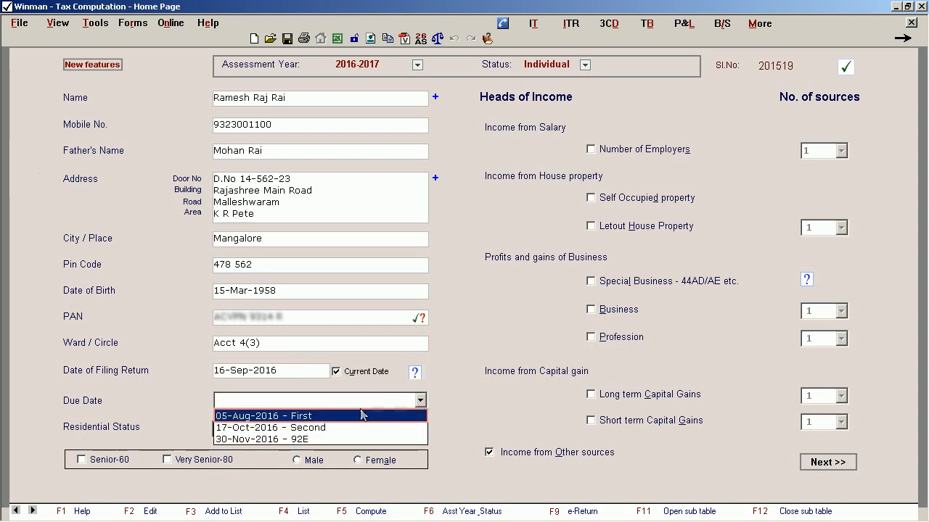
left_click(303, 416)
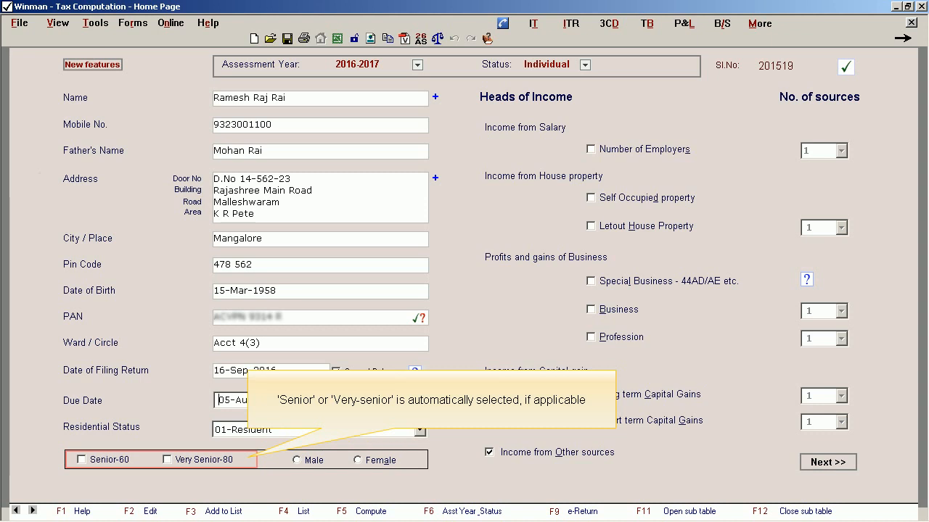
left_click(296, 460)
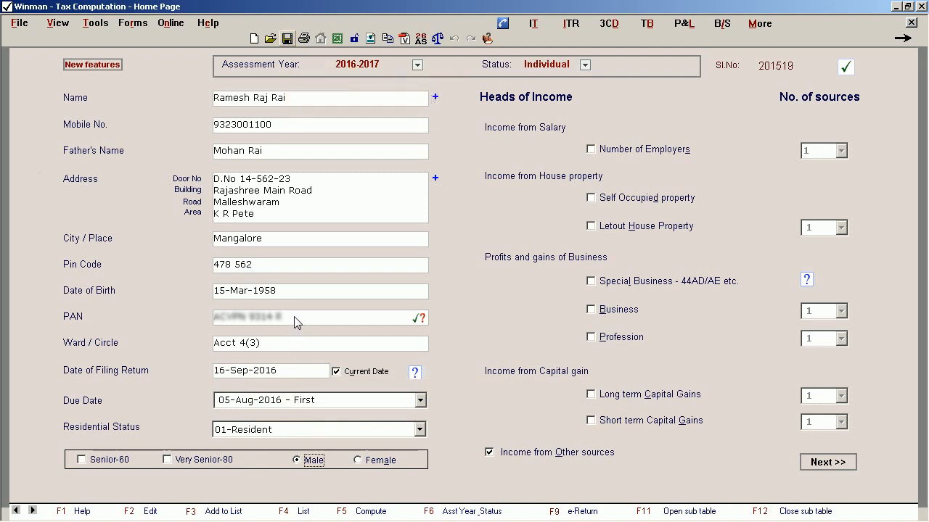
left_click(288, 39)
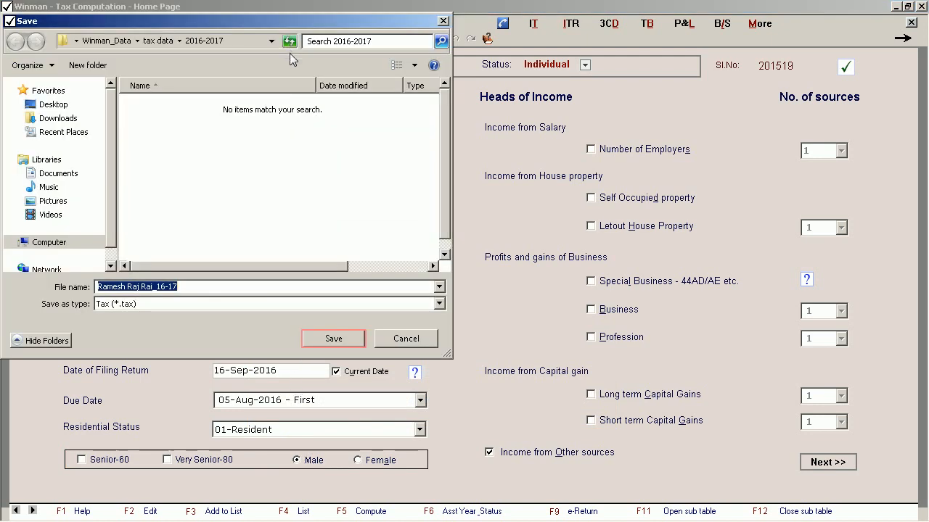
left_click(316, 339)
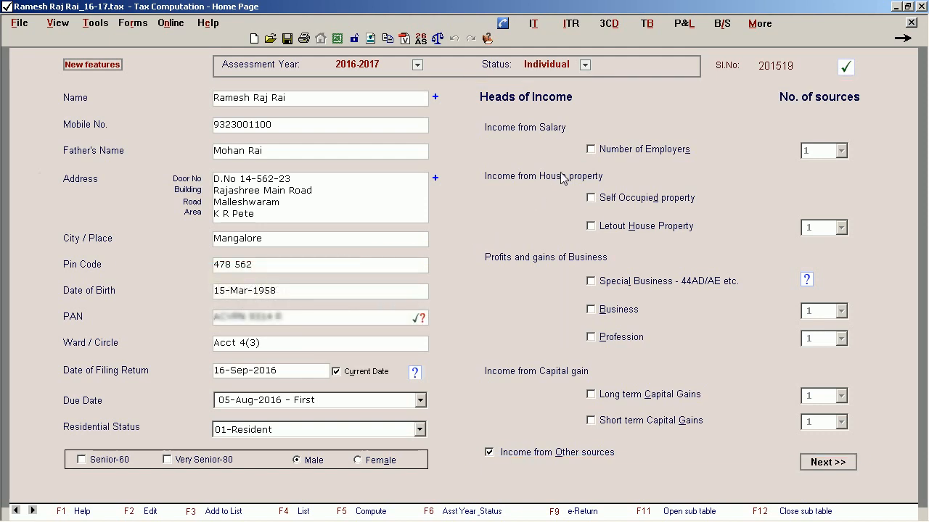
Enable salary from 1 employer, self occupied property and special business (44AD/AE etc.) as heads of income, and proceed to the computation sheet.
left_click(594, 149)
left_click(841, 150)
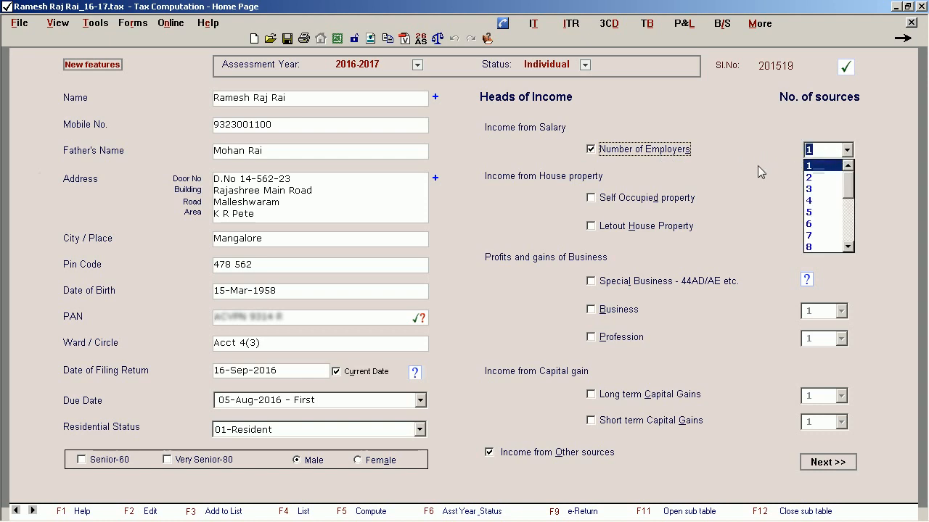
left_click(593, 200)
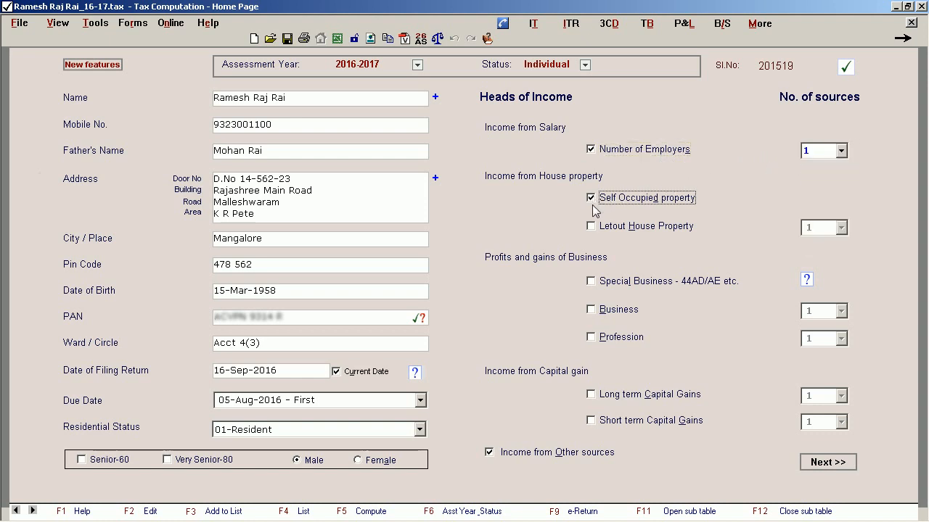
left_click(592, 283)
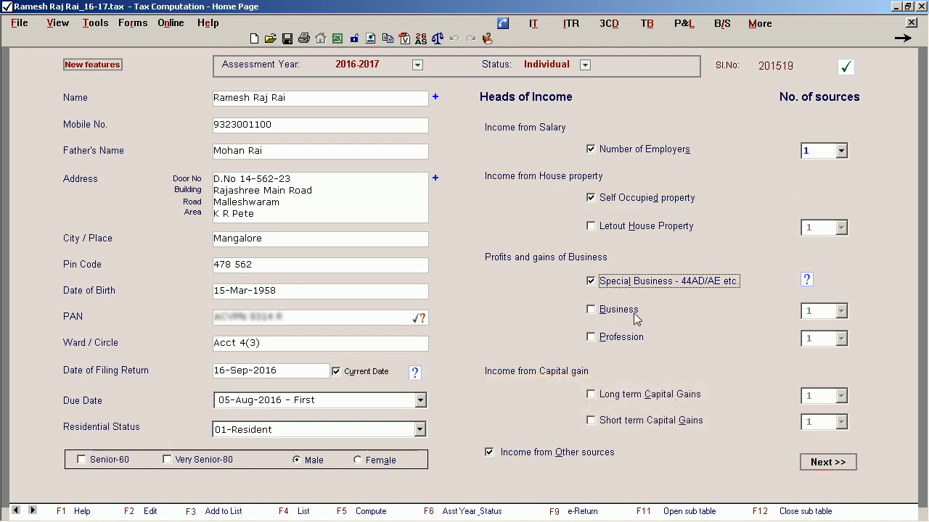
left_click(827, 462)
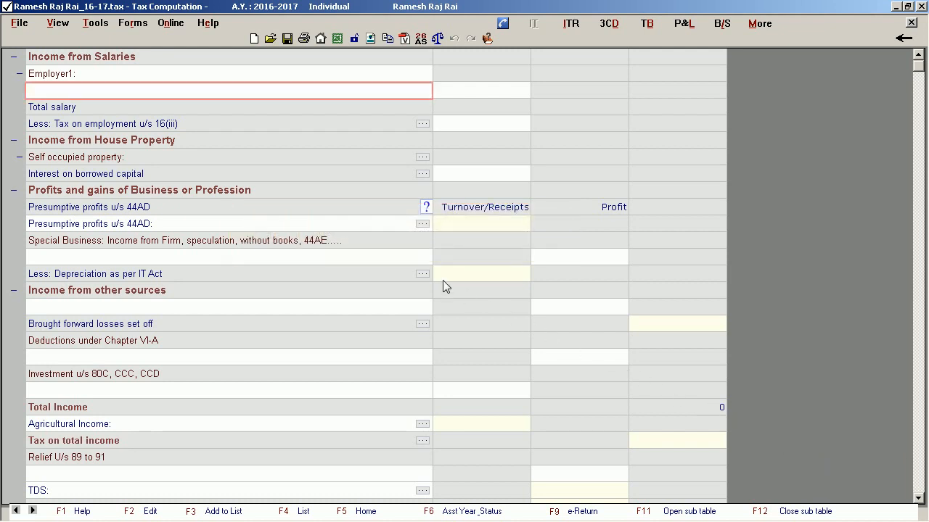
Add Salary: as per Form 16 / Certificate for Employer1 and enter 660016 as Salary u/s 17(1) in its sub-table.
left_click(40, 95)
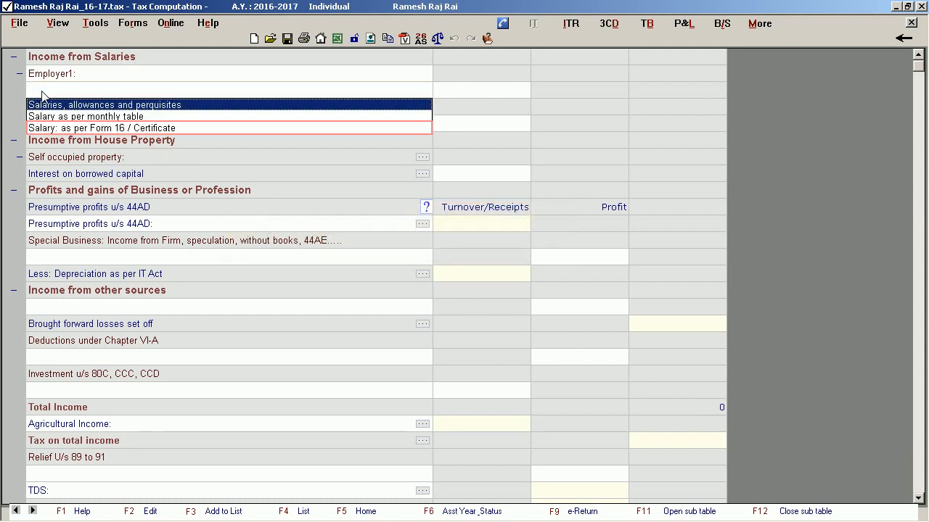
left_click(175, 128)
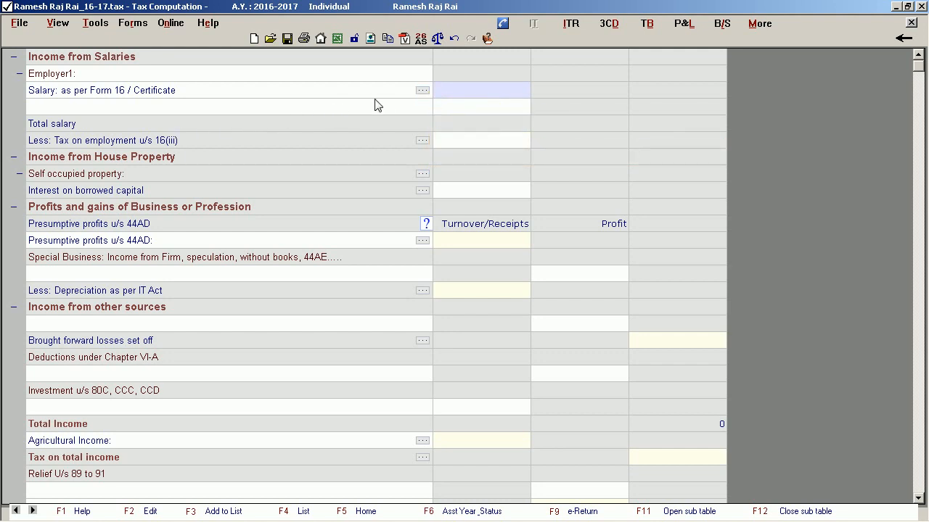
left_click(422, 91)
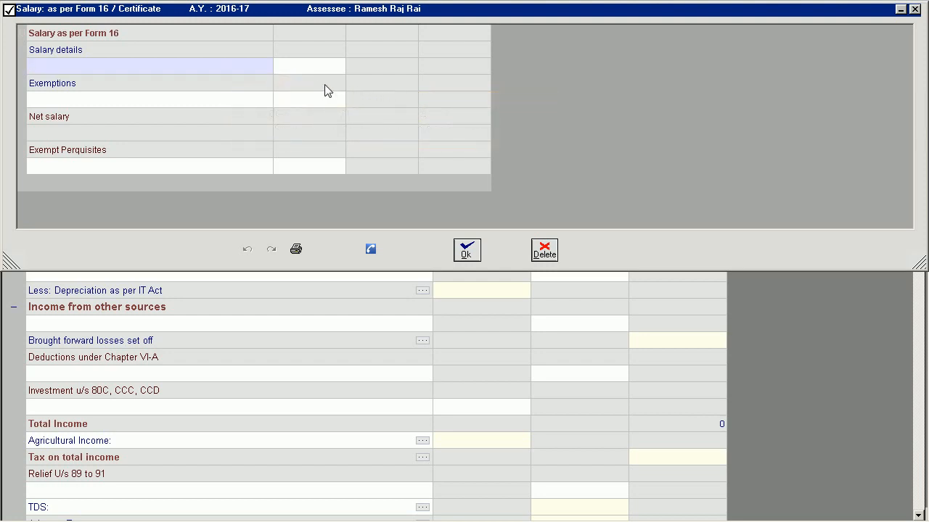
left_click(92, 68)
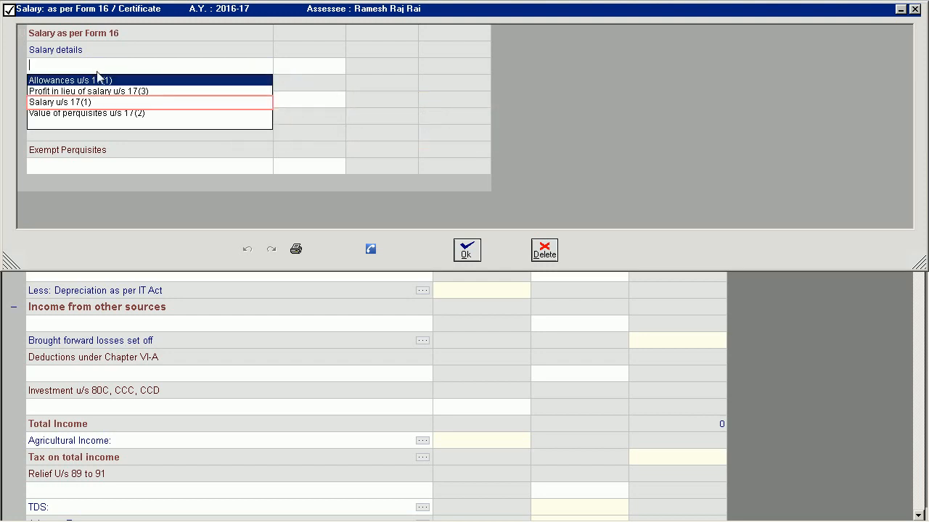
left_click(145, 102)
type("660016")
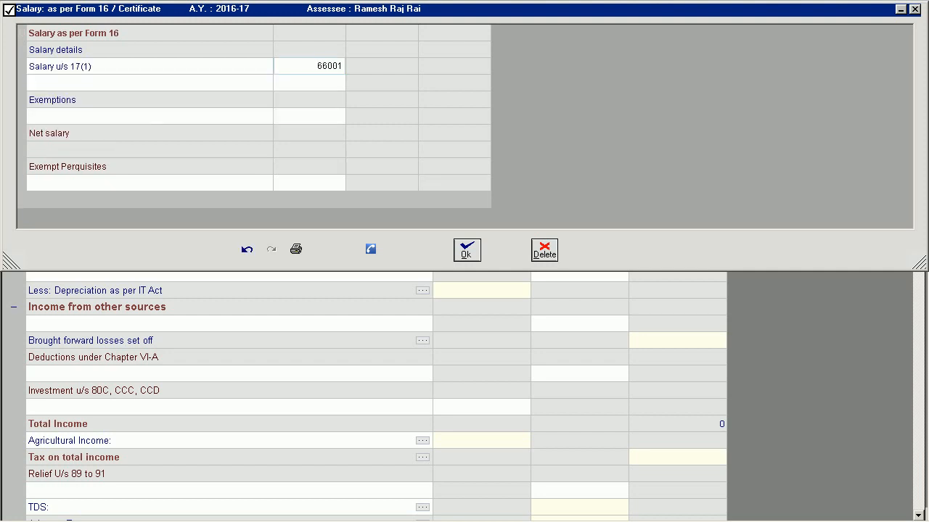
Add the exemption Allowances (excluding HRA) exempt u/s 10 with an amount of 8365.
left_click(197, 116)
left_click(196, 131)
type("8")
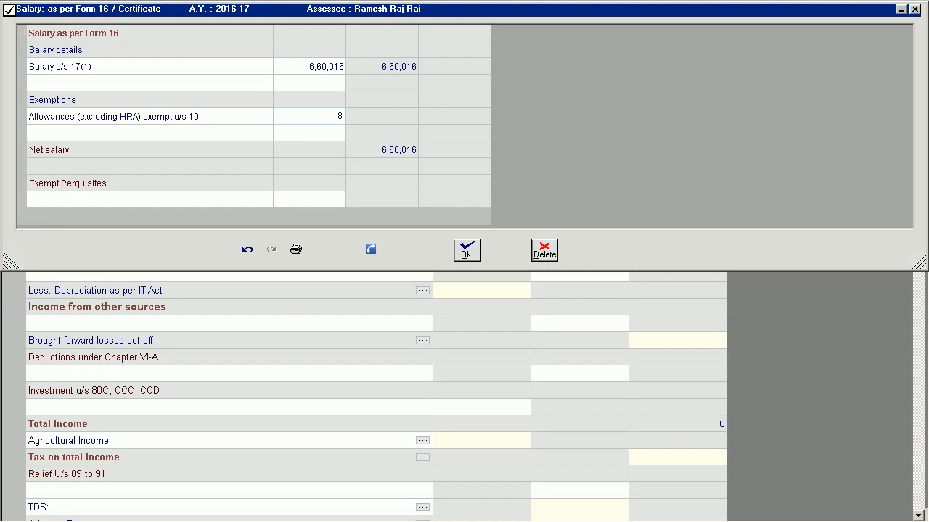
type("365")
left_click(372, 136)
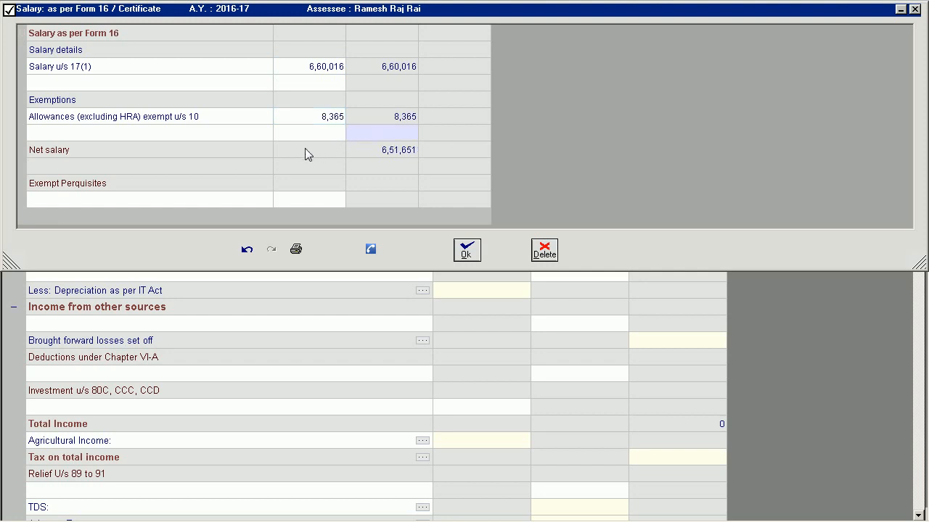
Add the exempt perquisite Leave travel concession exempt u/s 10(5) with 3200, and accept the Form 16 sub-table.
left_click(101, 206)
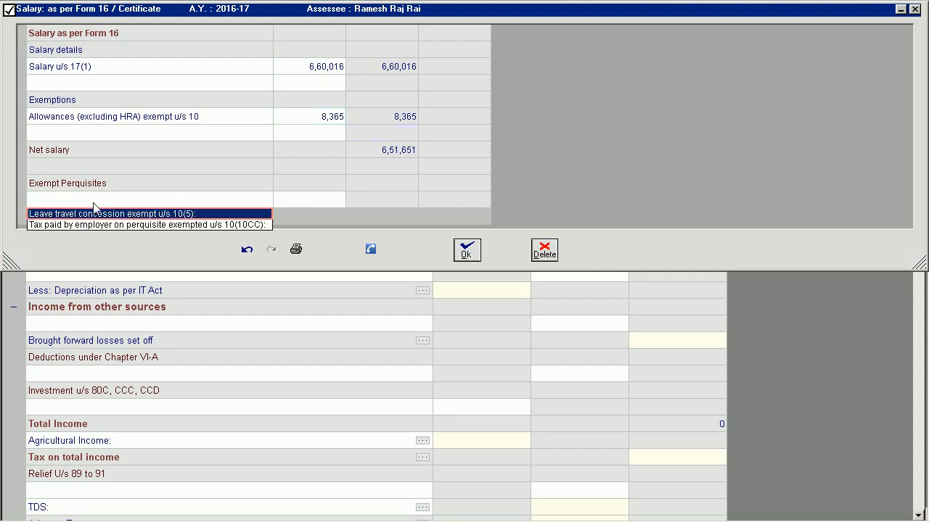
left_click(76, 212)
type("3200")
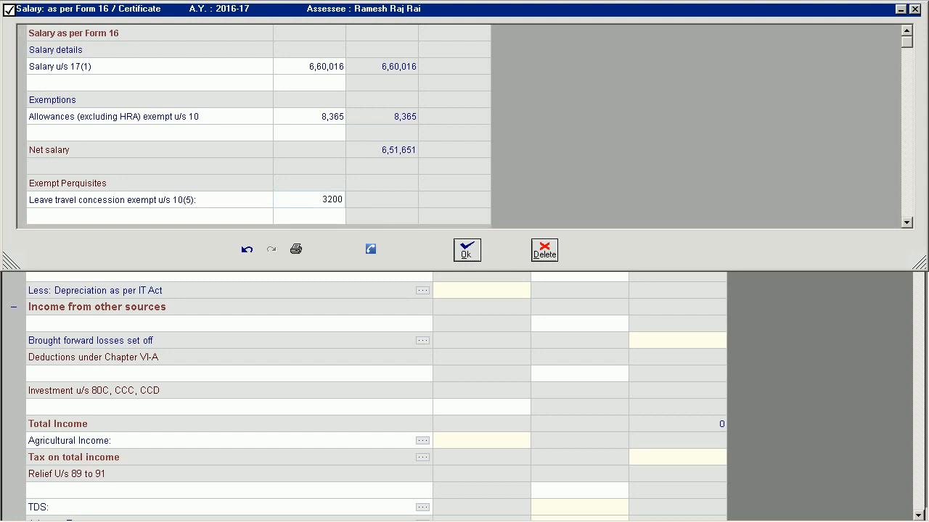
left_click(385, 206)
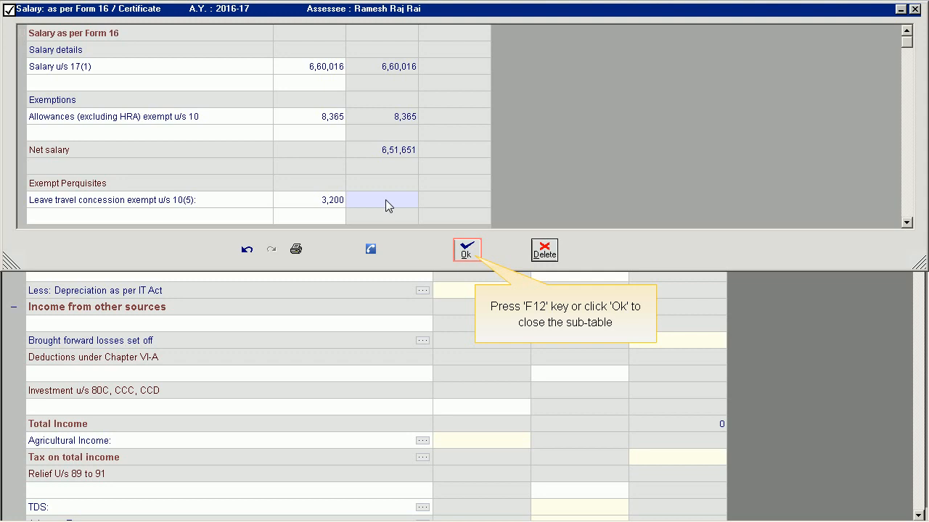
left_click(466, 250)
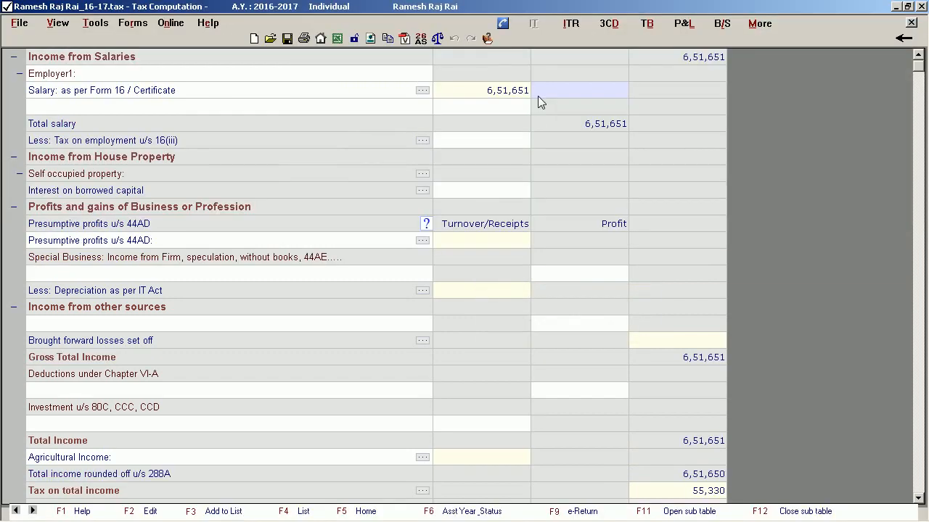
Enter the amount for tax on employment u/s 16(iii) under Income from Salaries.
left_click(503, 140)
type("1500")
left_click(501, 162)
Fill in the self occupied property's house number, premises, road, locality and town in its property details sub-table.
left_click(423, 175)
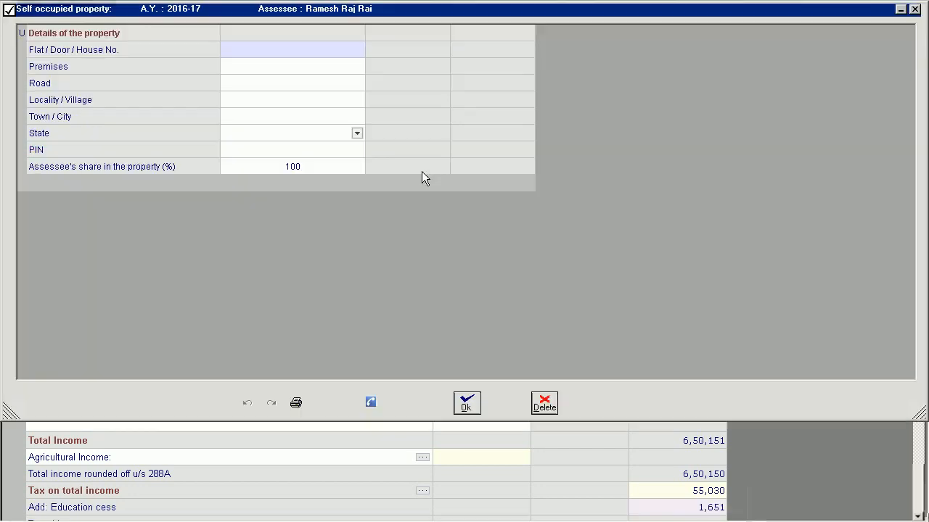
left_click(240, 55)
key("Return")
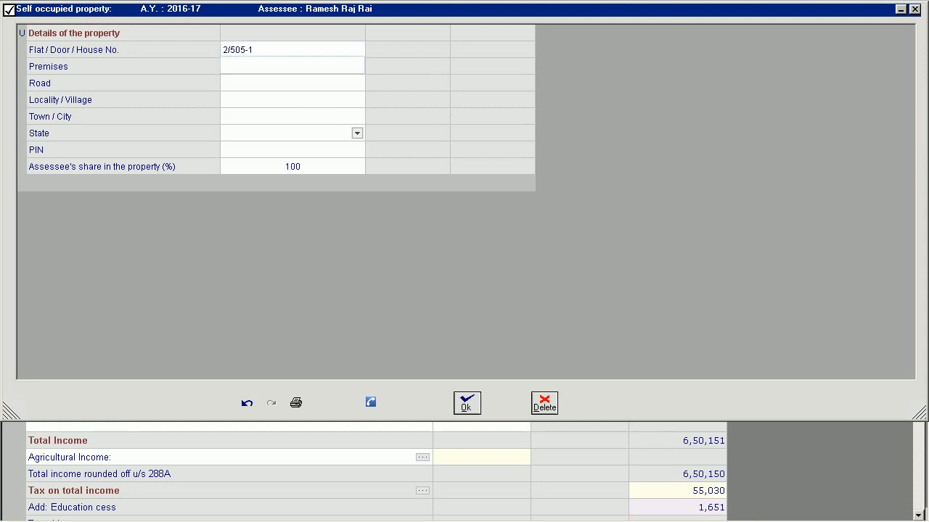
key("Return")
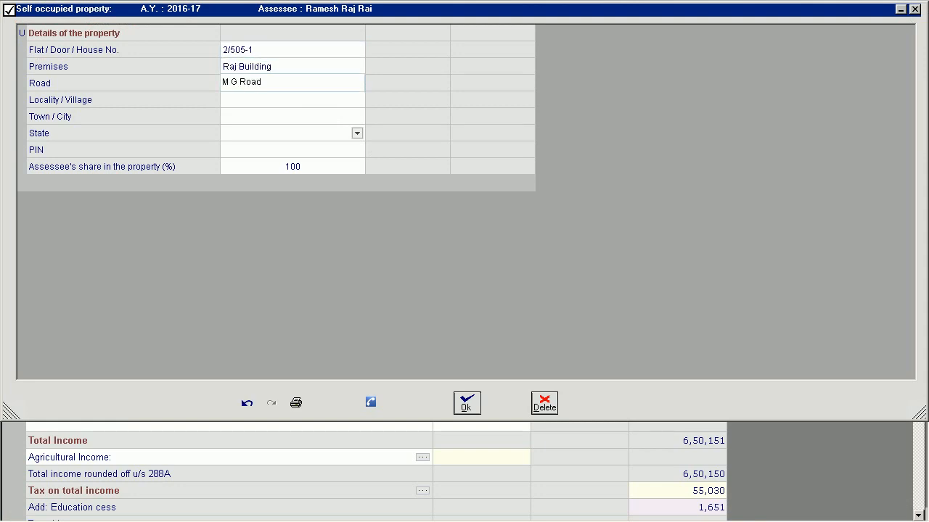
key("Return")
type("P V S")
key("Return")
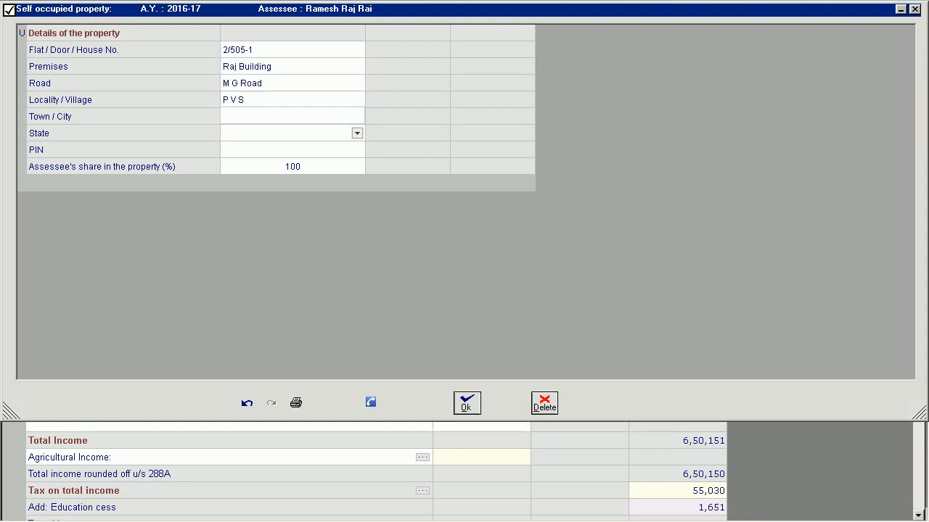
type("Mangaluru")
key("Return")
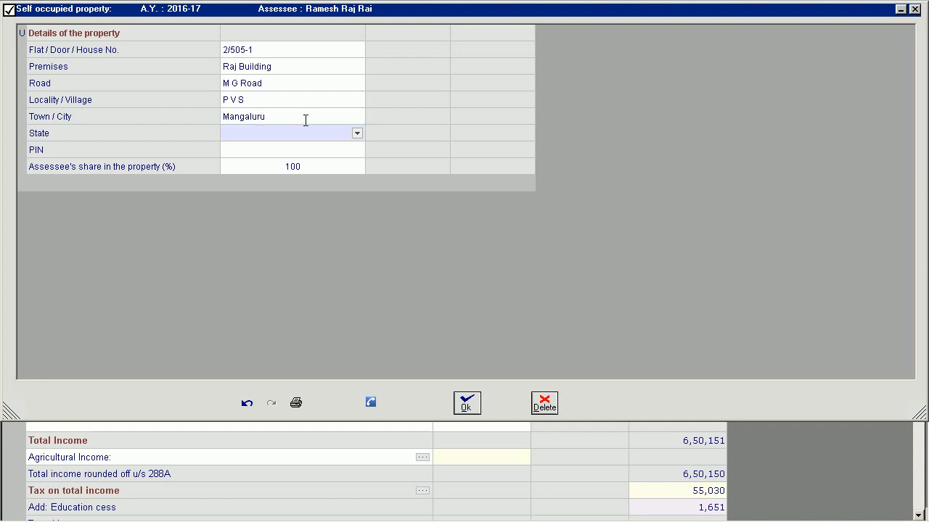
Choose the self occupied property's state, enter its postal code, and accept the property details.
left_click(357, 133)
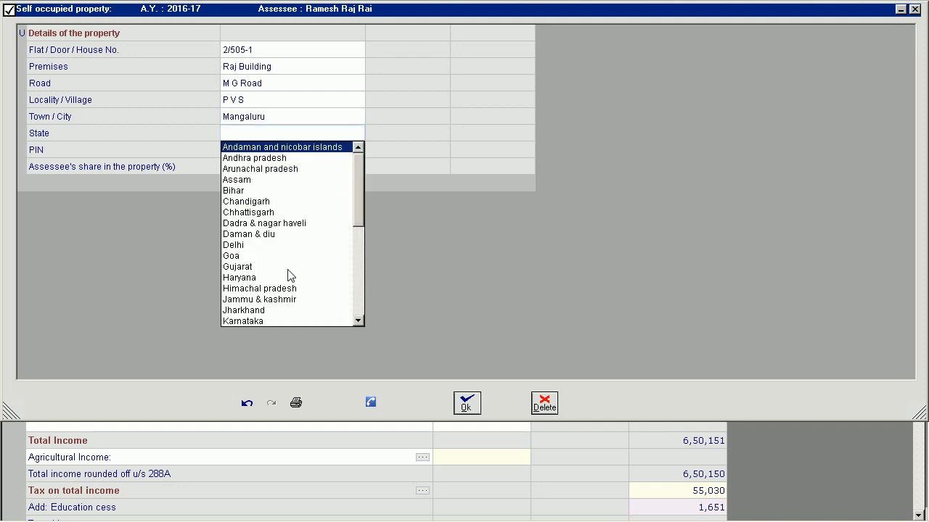
left_click(265, 321)
type("5")
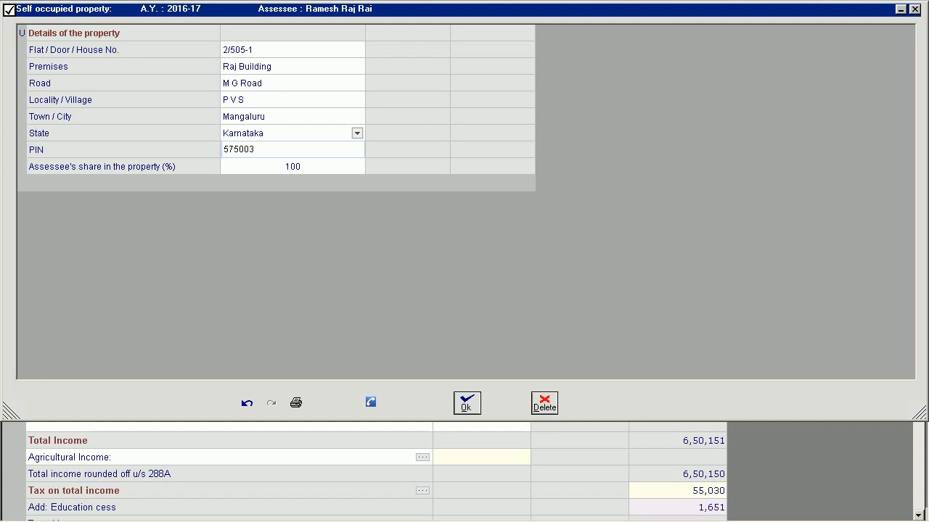
type("75003")
key("Return")
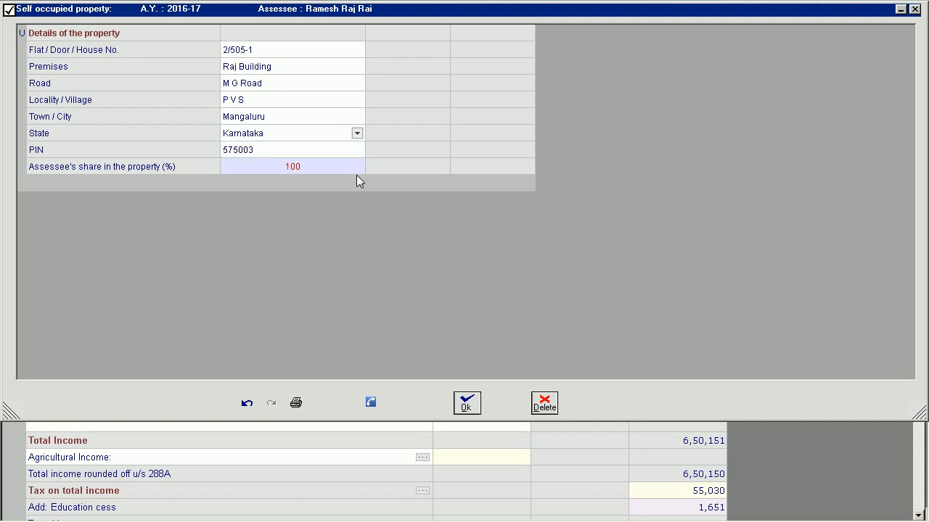
left_click(468, 404)
Enter 1,50,000 as interest on borrowed capital and choose 2,00,000 as the interest deduction limit u/s 24(b).
left_click(479, 192)
type("1,5")
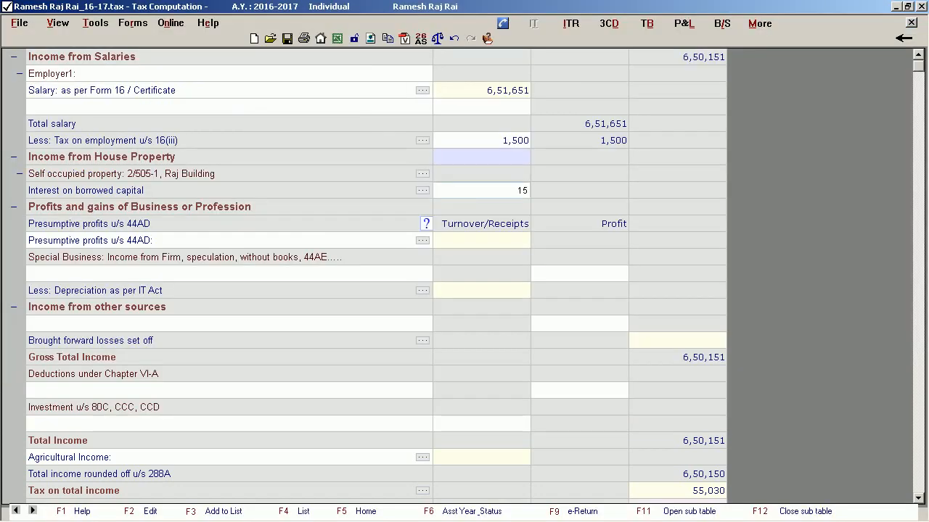
type("0,000")
key("Return")
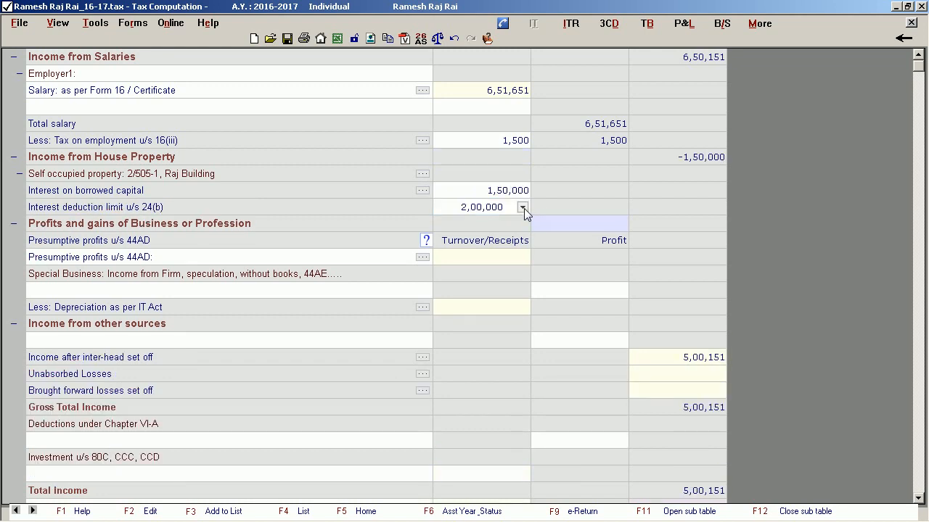
left_click(522, 207)
left_click(458, 223)
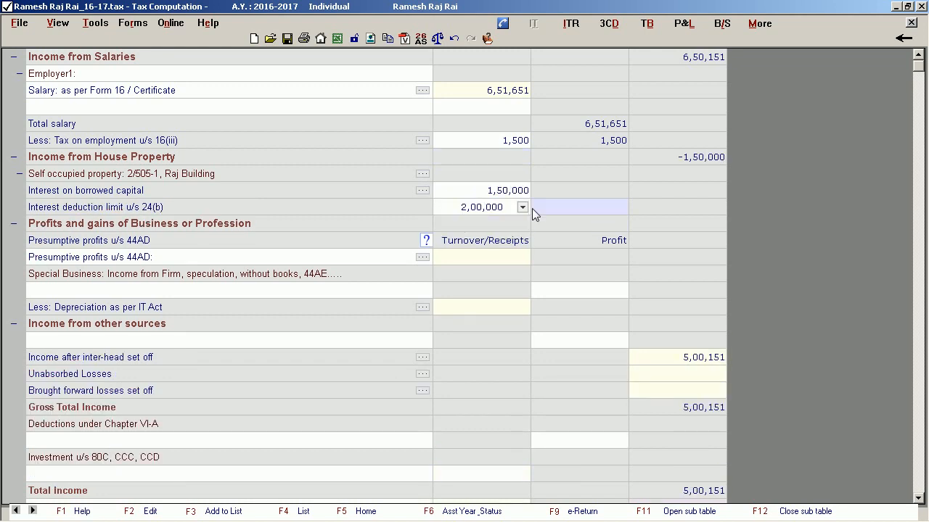
Add a Builder business with turnover of 10,00,000 to the Presumptive profits u/s 44AD sub-table and accept it.
left_click(423, 257)
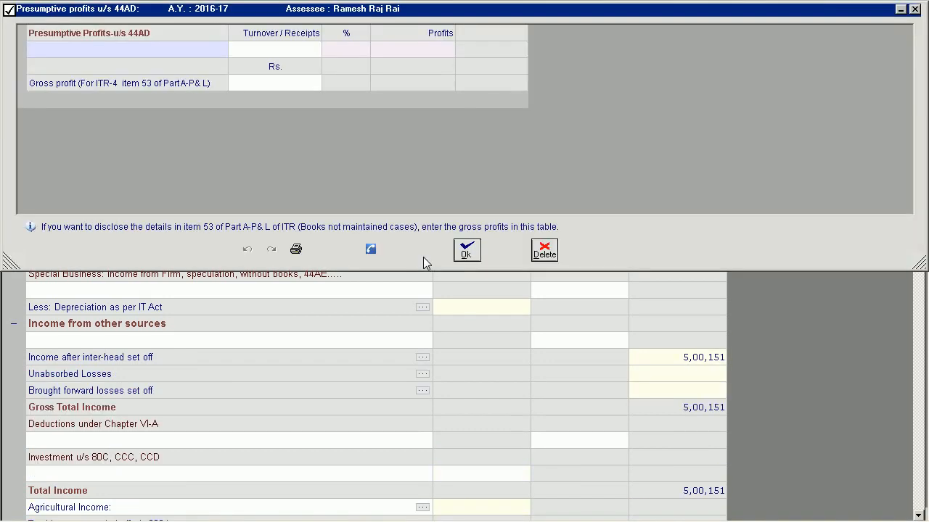
left_click(138, 51)
type("Builder")
key("Return")
type("1000000")
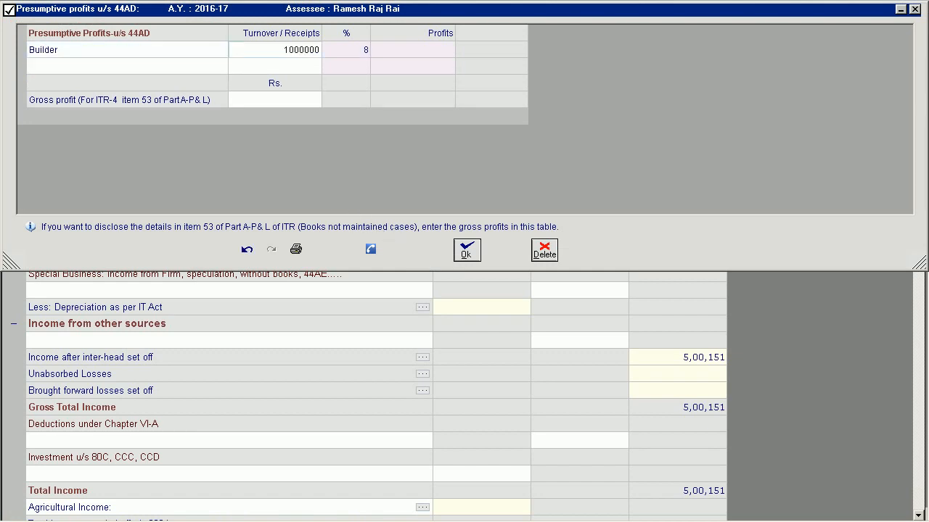
key("Return")
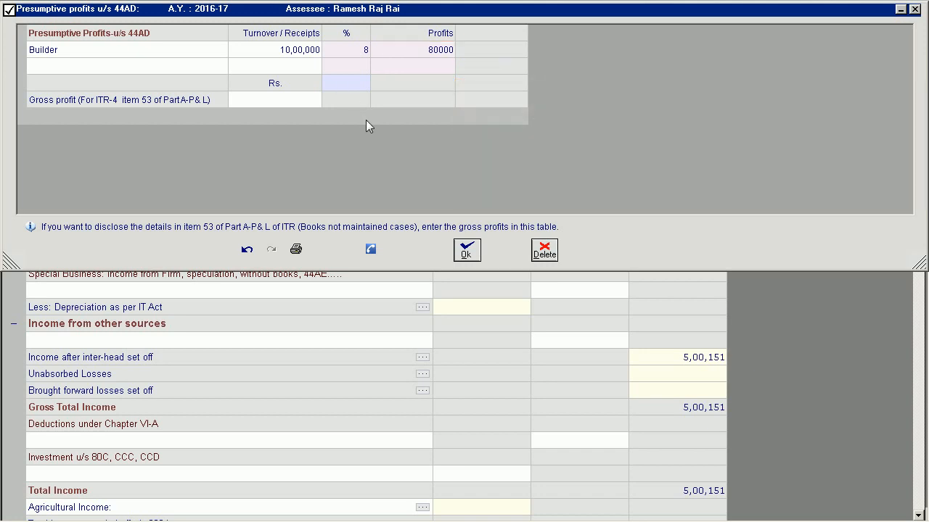
left_click(467, 254)
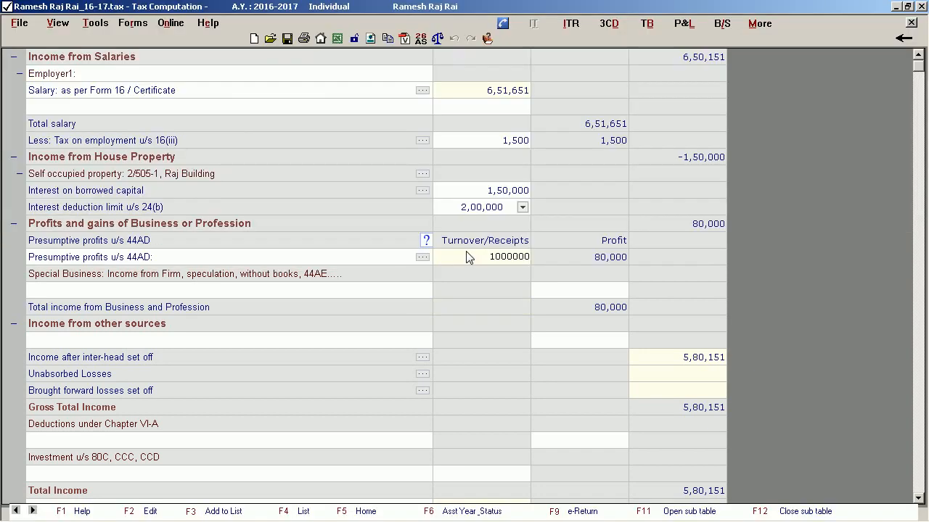
Add Bank Interest under Income from other sources, with 15,000 interest on time deposits from Allahabad Bank.
left_click(166, 341)
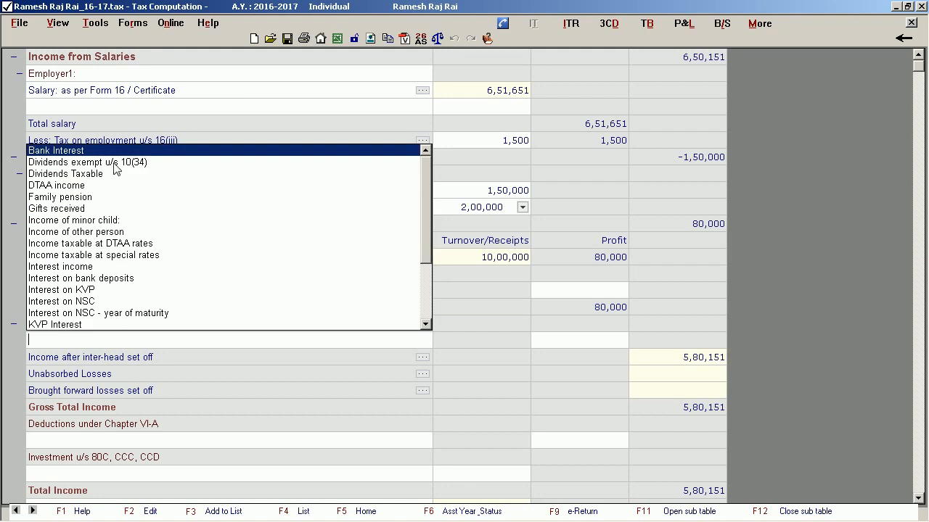
key("Return")
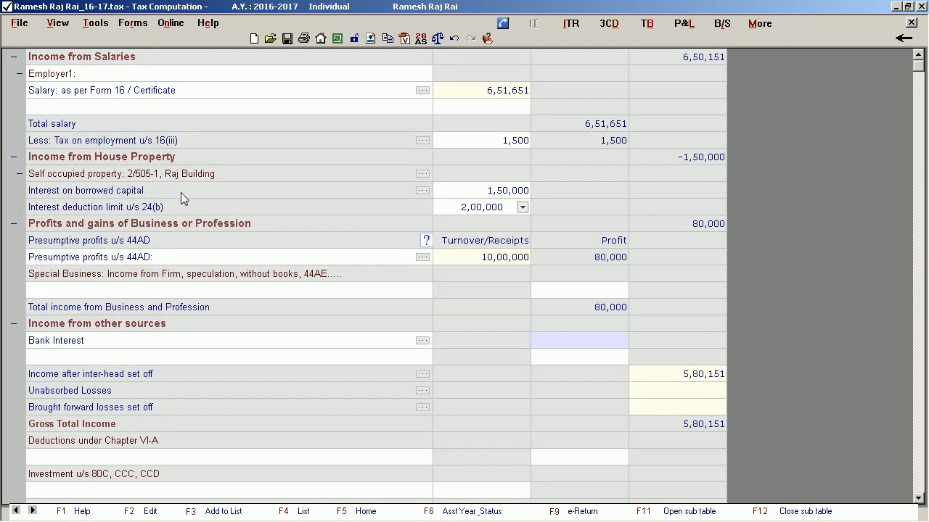
left_click(422, 340)
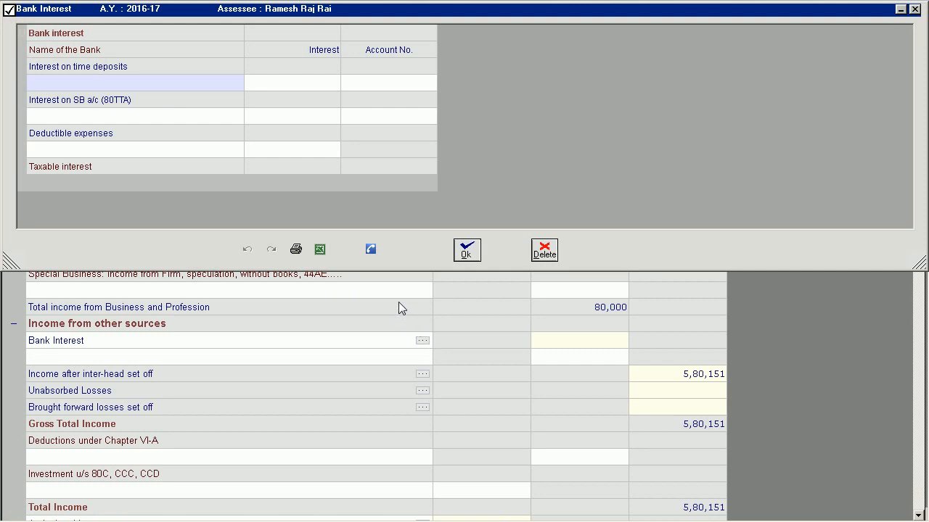
left_click(238, 86)
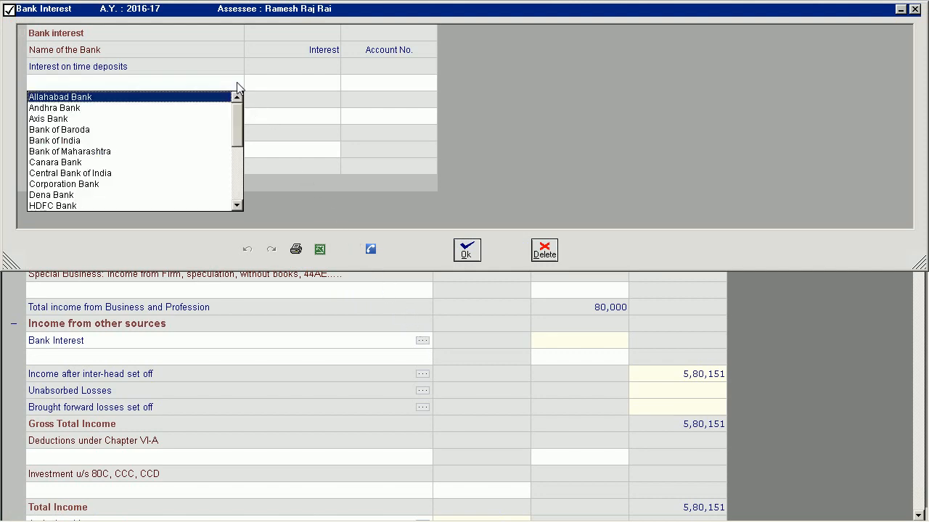
left_click(217, 97)
key("Return")
type("15,00")
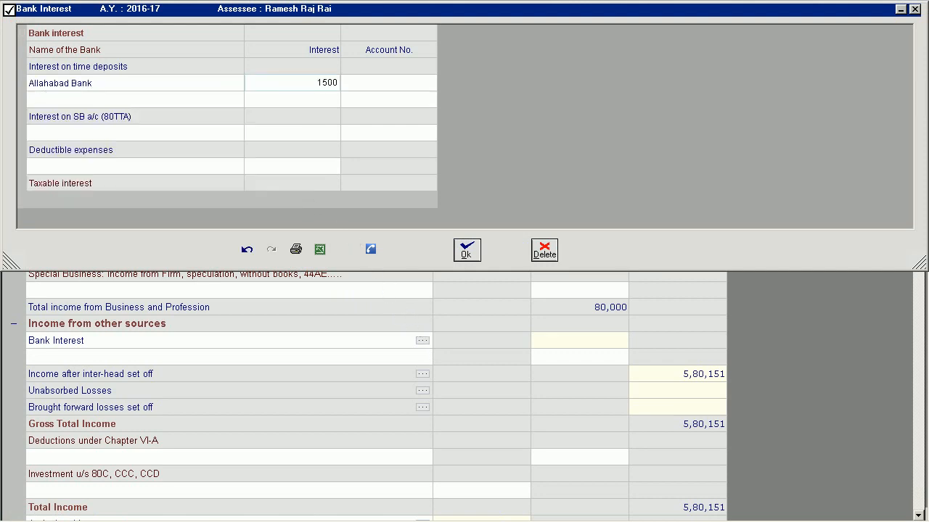
type("0")
key("Return")
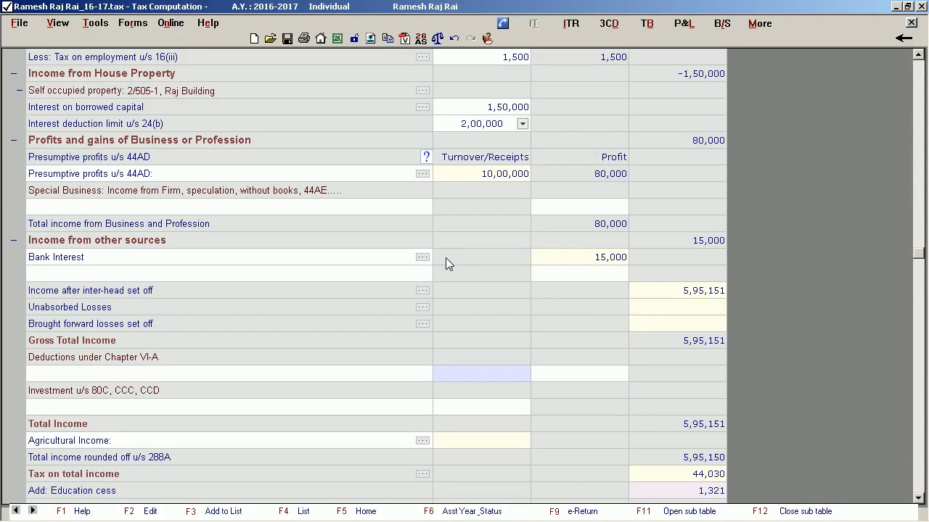
Add the deduction 80D: Medical Insurance Premia under Chapter VI-A, with 25,000 paid for senior citizen (resident) parents.
left_click(230, 374)
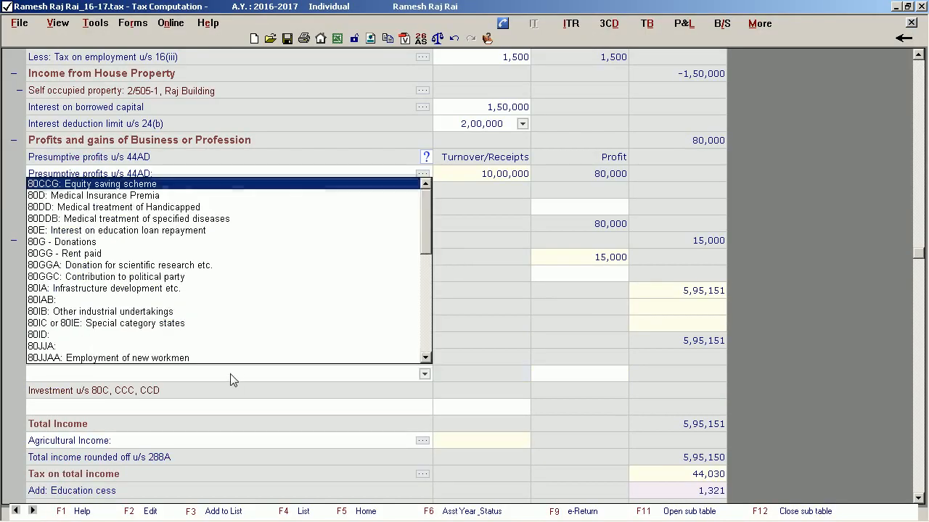
left_click(155, 197)
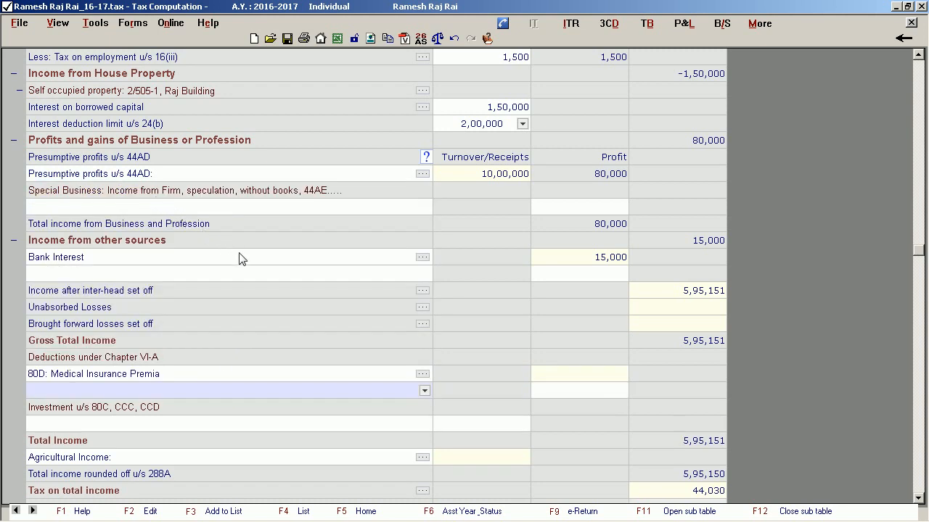
left_click(421, 374)
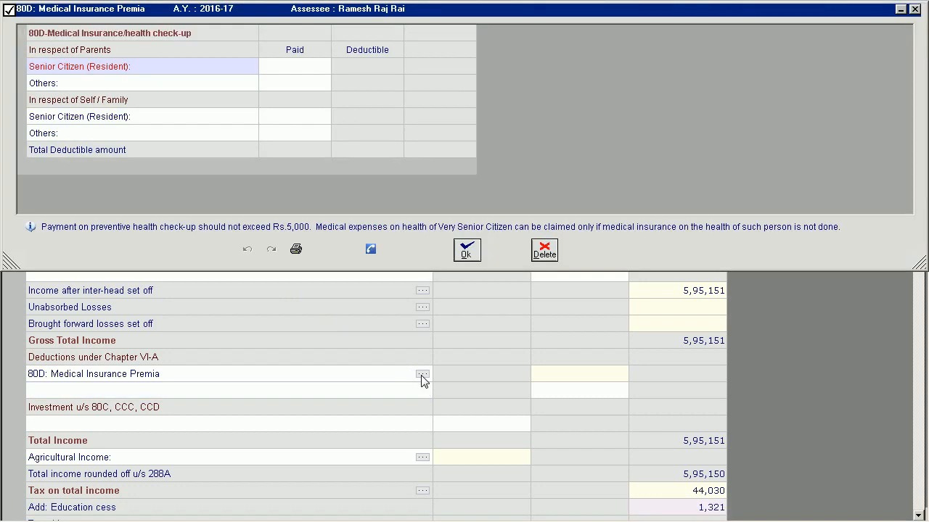
left_click(295, 67)
type("25,000")
key("Return")
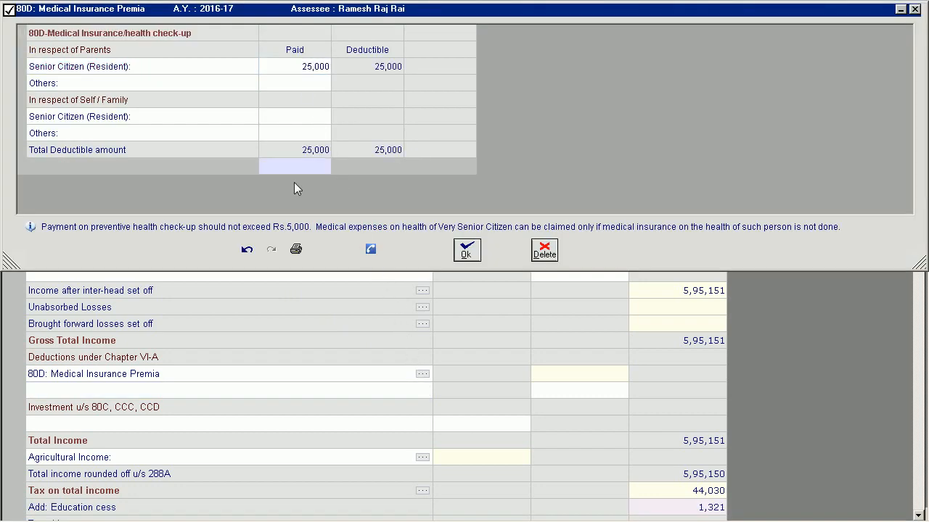
left_click(466, 251)
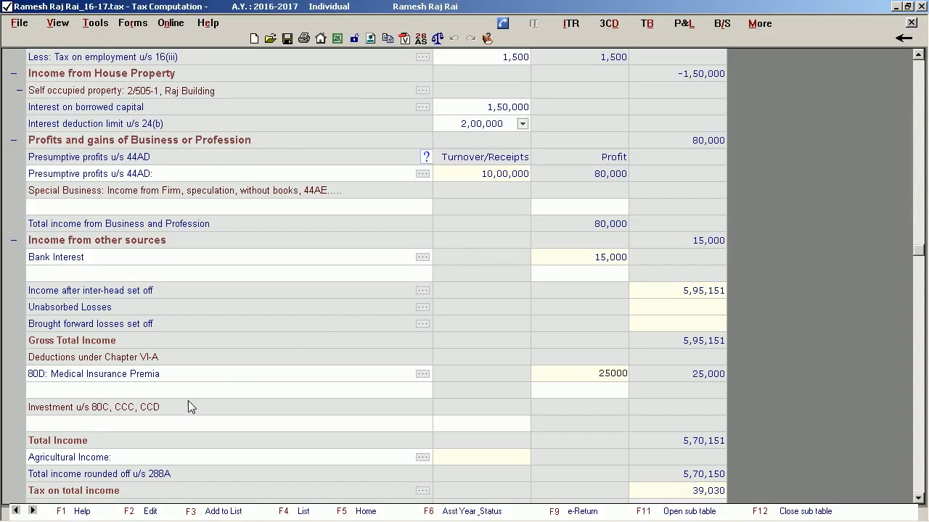
Add NPS - Assessee's contribution of 20,000 under Investment u/s 80C, CCC, CCD and dismiss the caution.
left_click(144, 424)
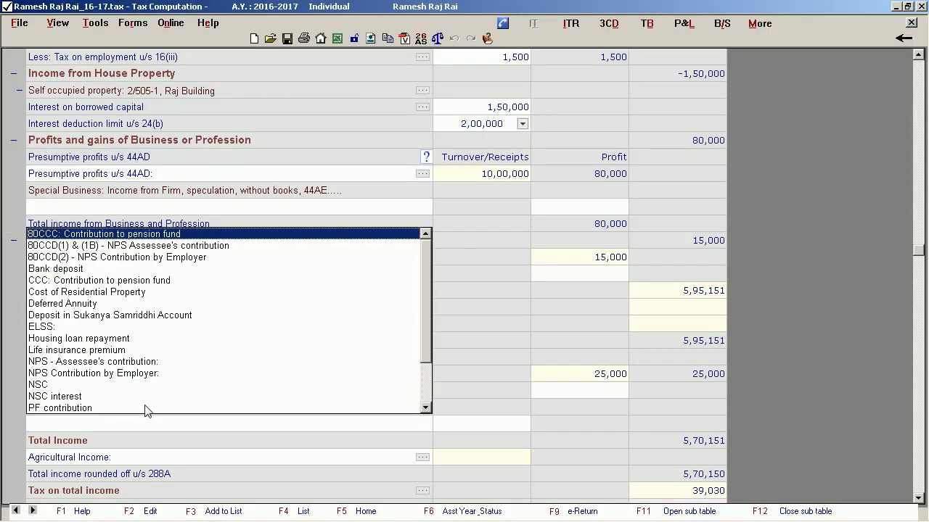
left_click(148, 361)
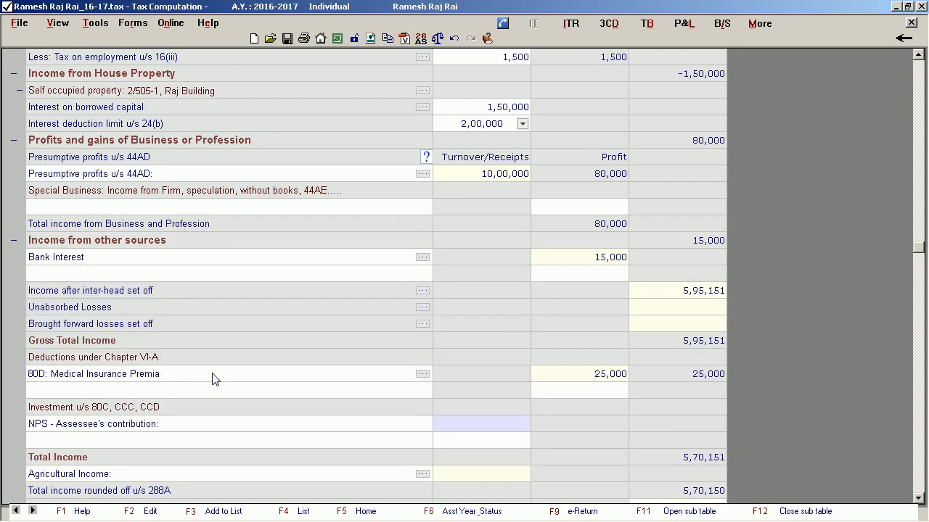
left_click(498, 429)
type("20000")
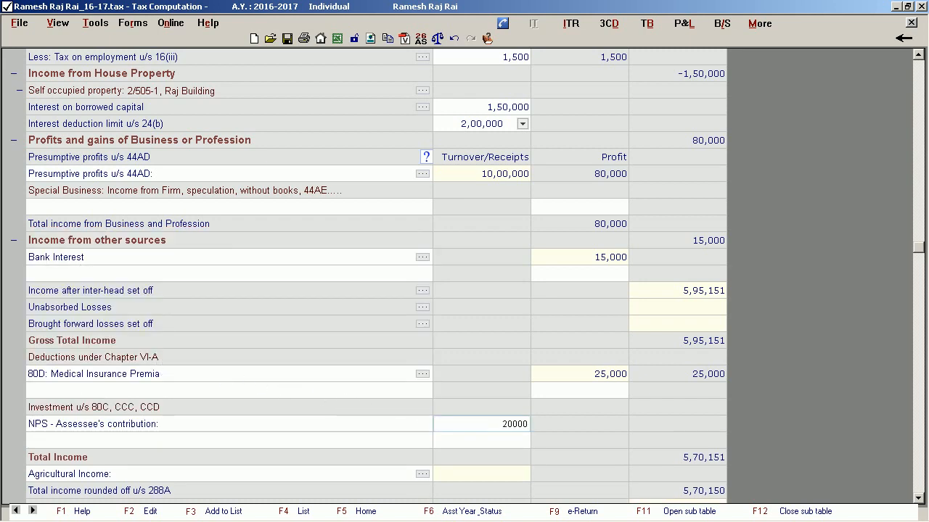
key("Return")
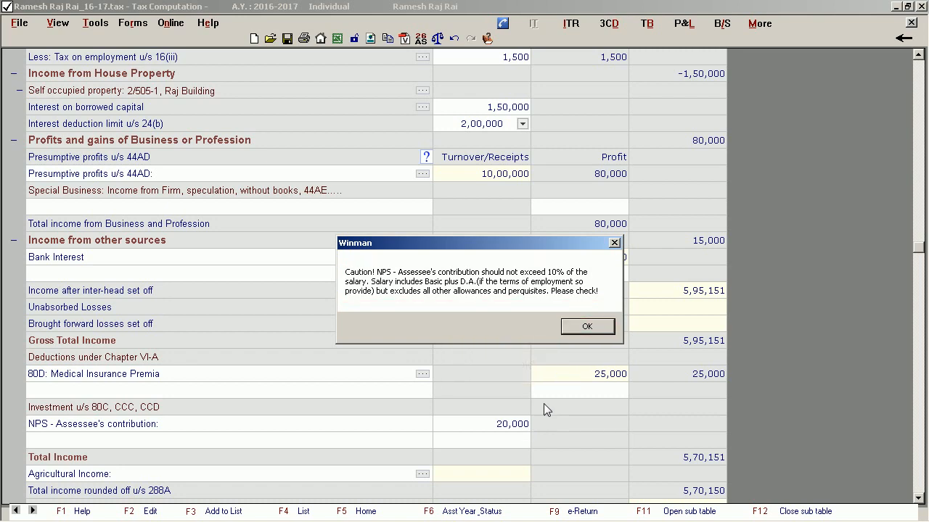
left_click(587, 326)
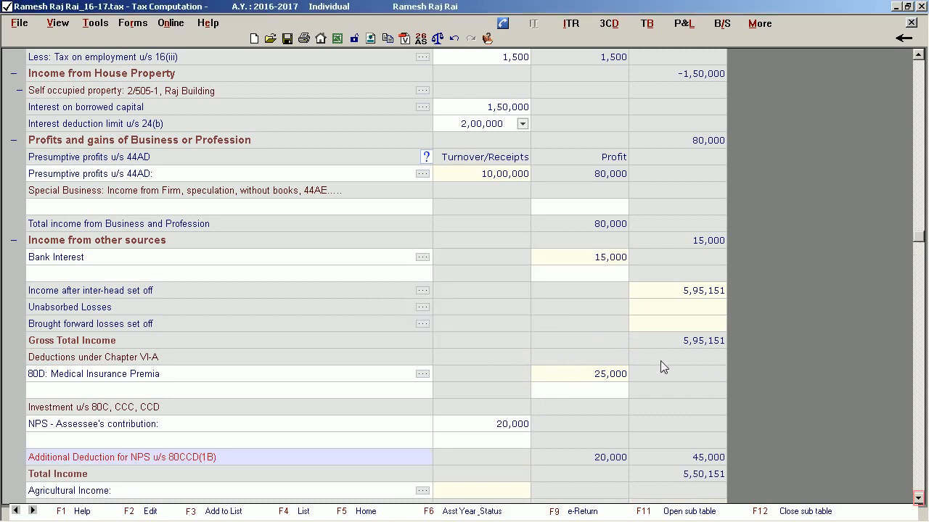
Add S.R Agency as a deductor under TDS as per Form 16A and enter its TAN.
left_click(918, 498)
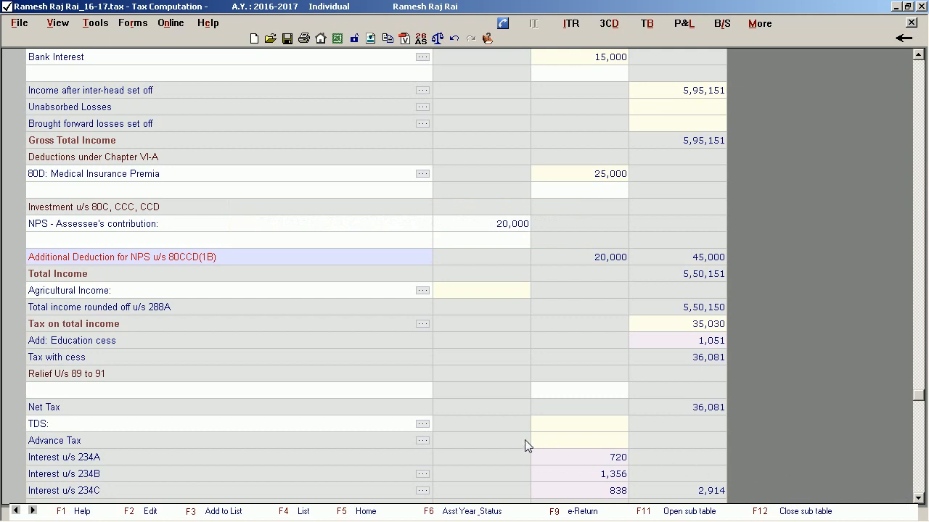
left_click(422, 424)
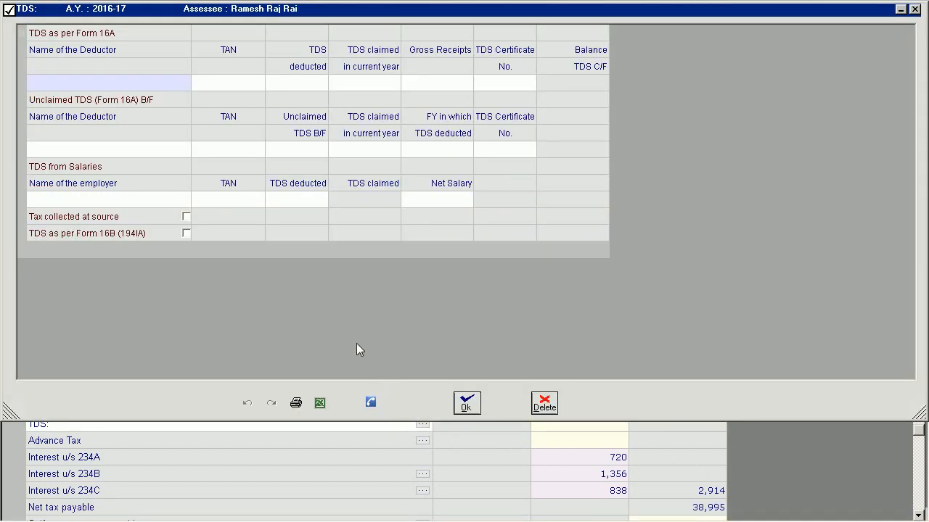
left_click(143, 84)
type("S.R")
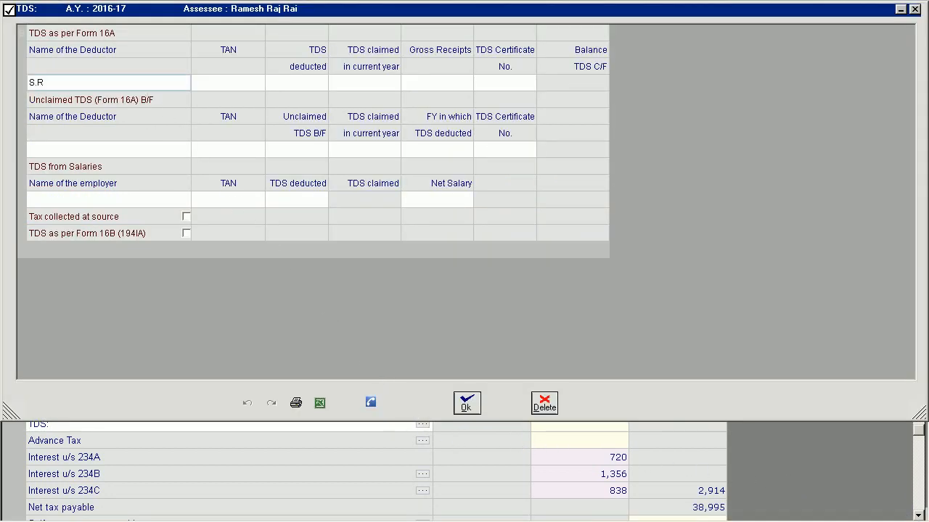
type(" Agency")
key("Return")
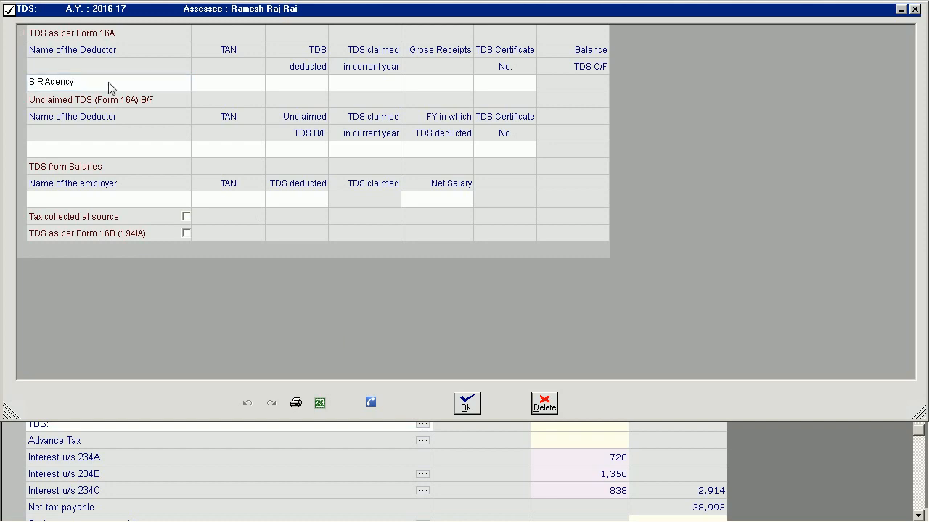
left_click(232, 88)
type("*********")
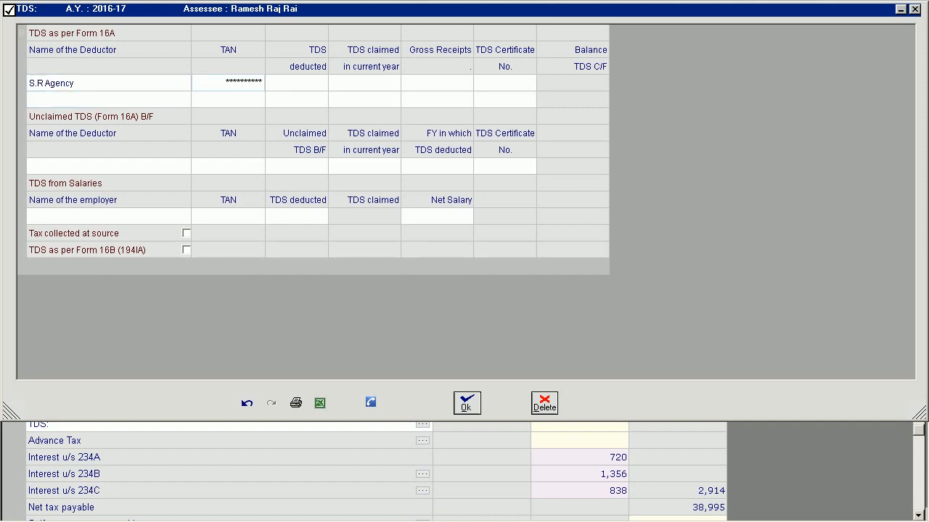
Set the Form 16A TDS deducted to 5,000 and the TDS claimed in the current year to 2,490.
key("Tab")
type("500")
key("Tab")
type("2490")
key("Tab")
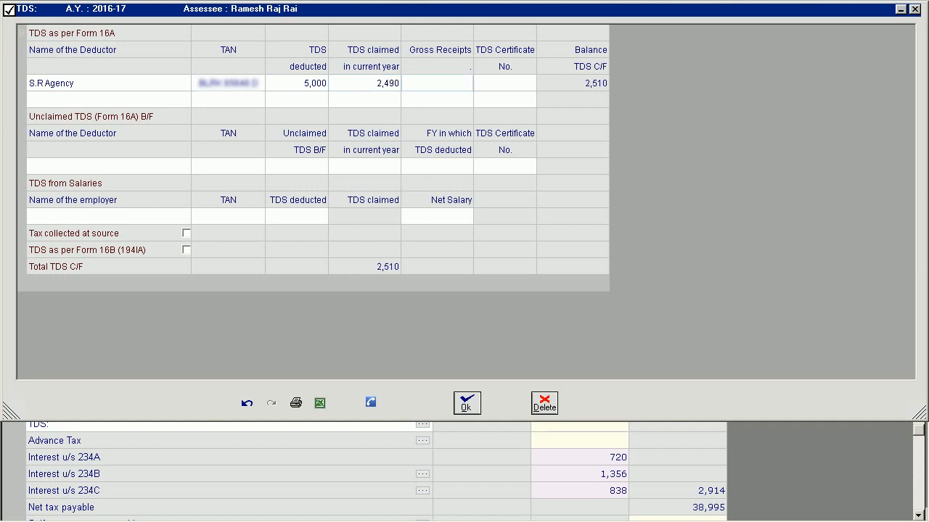
Set S.R Agency's gross receipts to 50,000 and enter its TDS certificate number under TDS as per Form 16A.
type("50000")
key("Tab")
key("Tab")
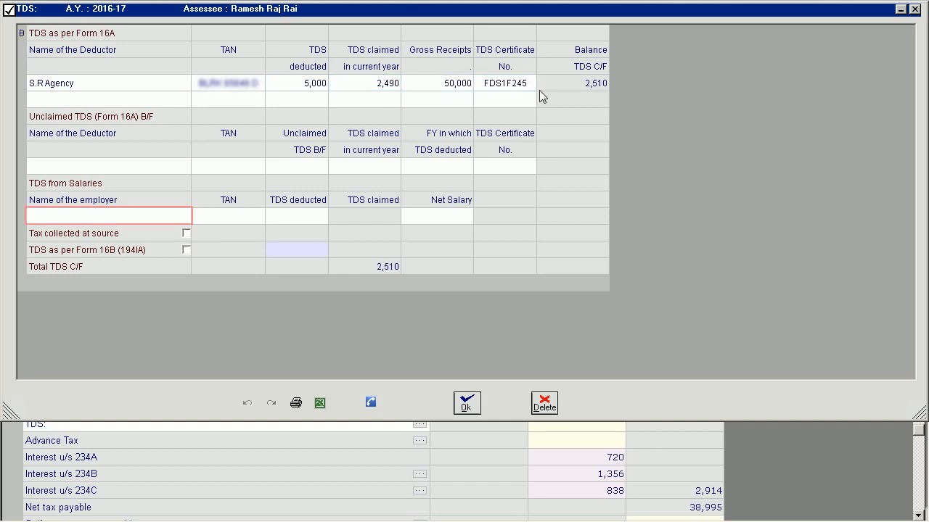
Add M.R Agency as the employer under TDS from Salaries and enter its TAN.
left_click(107, 218)
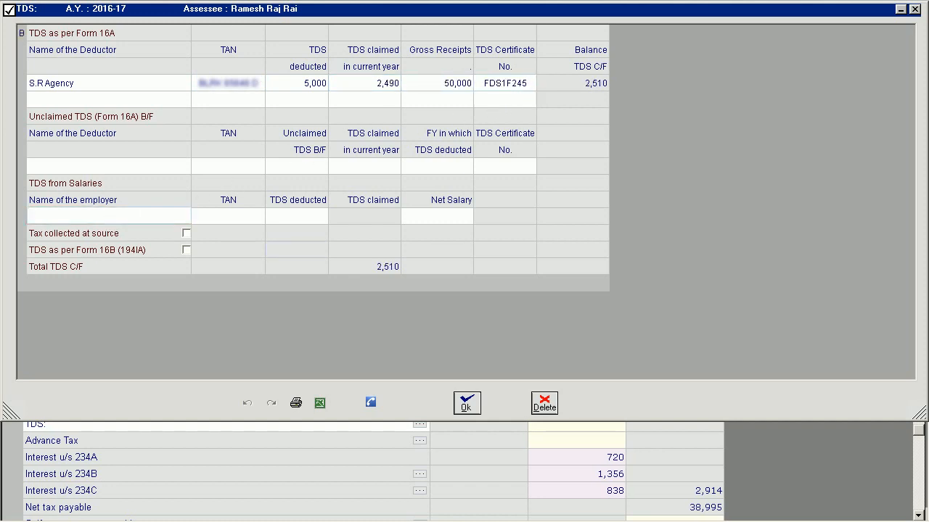
type("M.R Agency")
key("Tab")
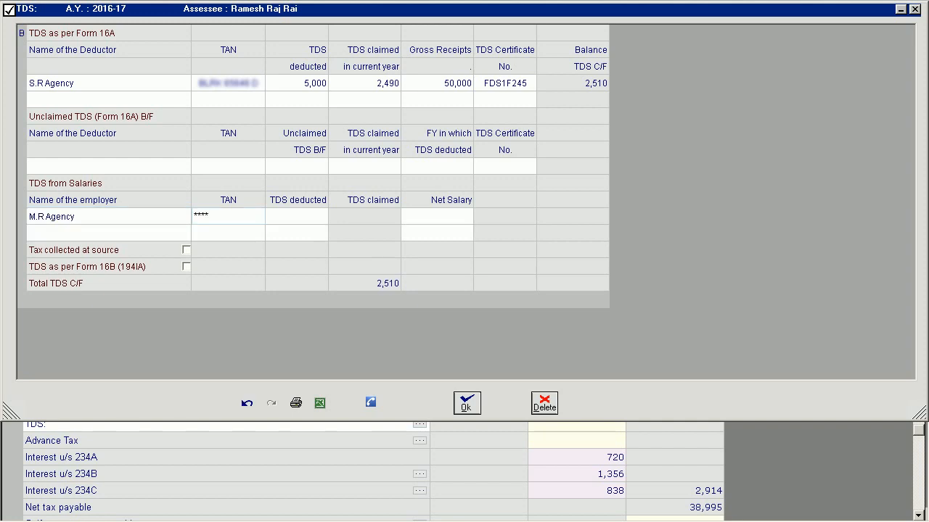
Set M.R Agency's TDS deducted to 28,660 and net salary to 5,33,323, and accept the TDS details.
key("Tab")
type("2866")
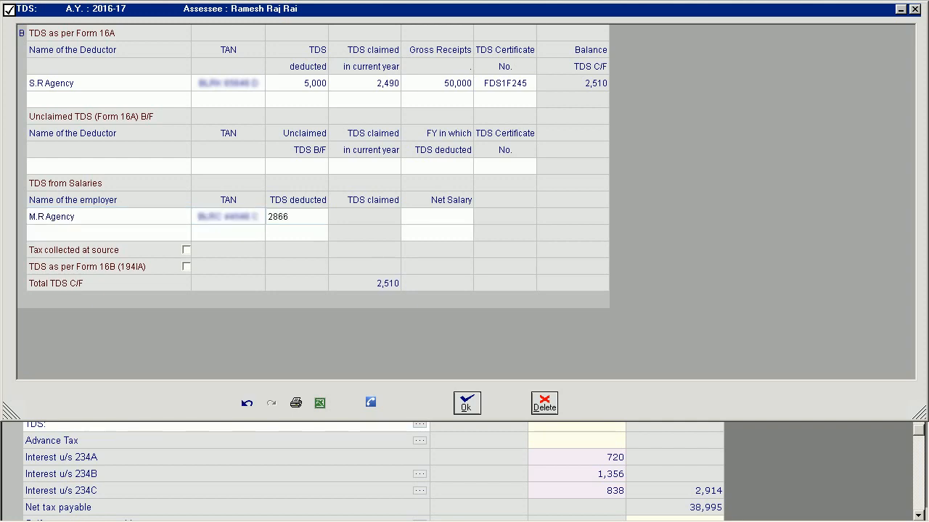
key("Tab")
type("53332")
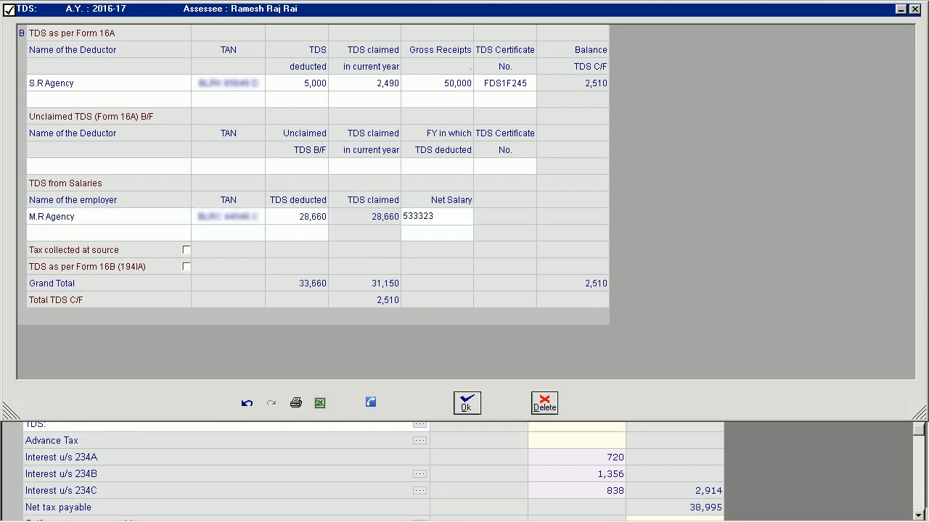
key("Tab")
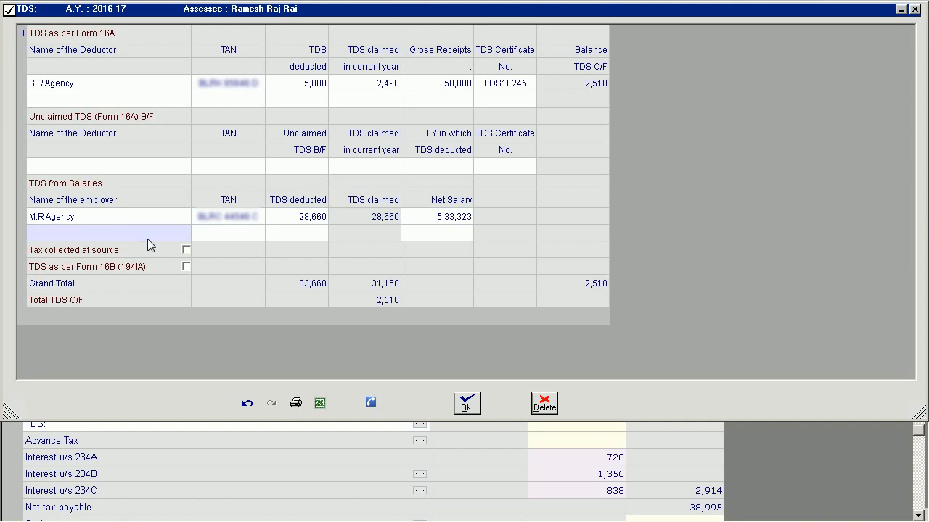
left_click(467, 405)
Add State Bank of India with BSR code 6320006 under Self-assessment tax paid.
left_click(424, 407)
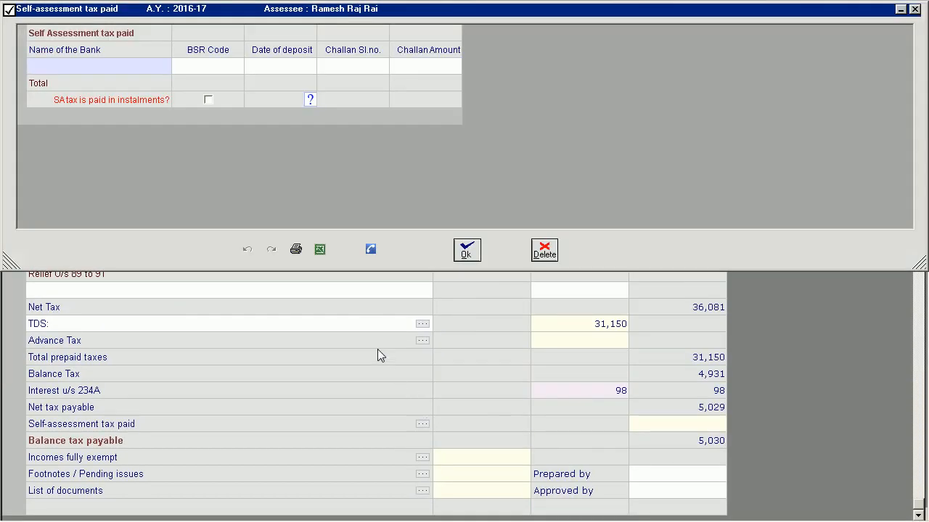
left_click(160, 69)
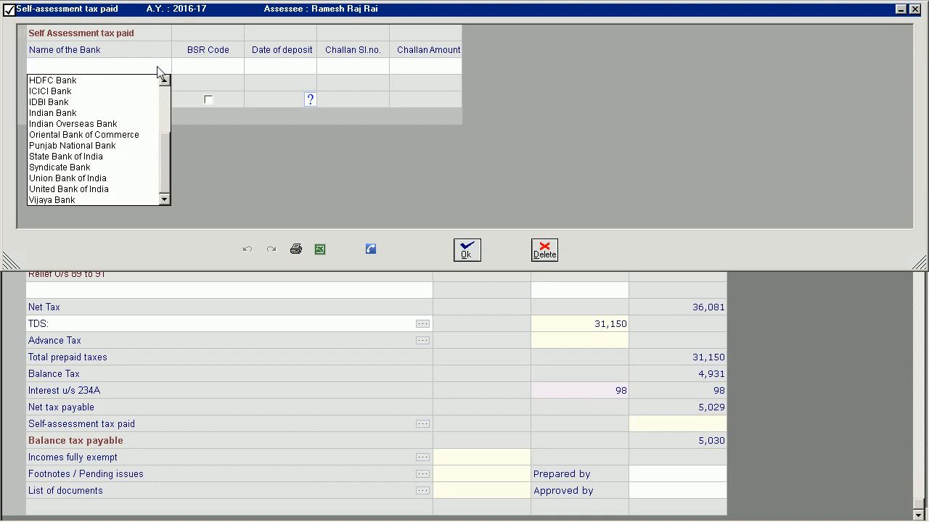
left_click(91, 156)
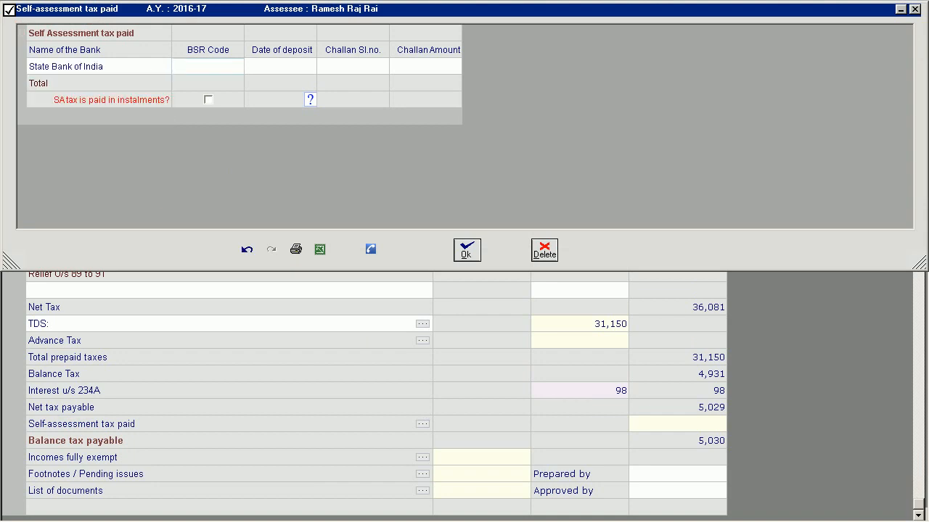
type("6320006")
key("Tab")
Set the State Bank of India deposit date to 01-Apr-2016, challan serial number to 0018 and challan amount to 3,900.
type("01-apr-2016")
key("Tab")
type("0018")
key("Tab")
type("3900")
key("Tab")
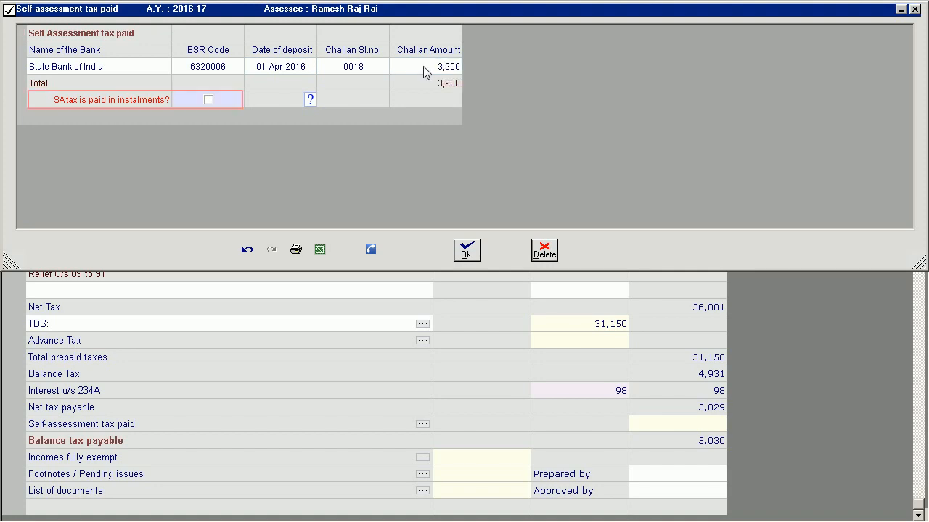
Mark the self-assessment tax as paid in instalments and add Syndicate Bank with BSR code 6002878.
left_click(208, 101)
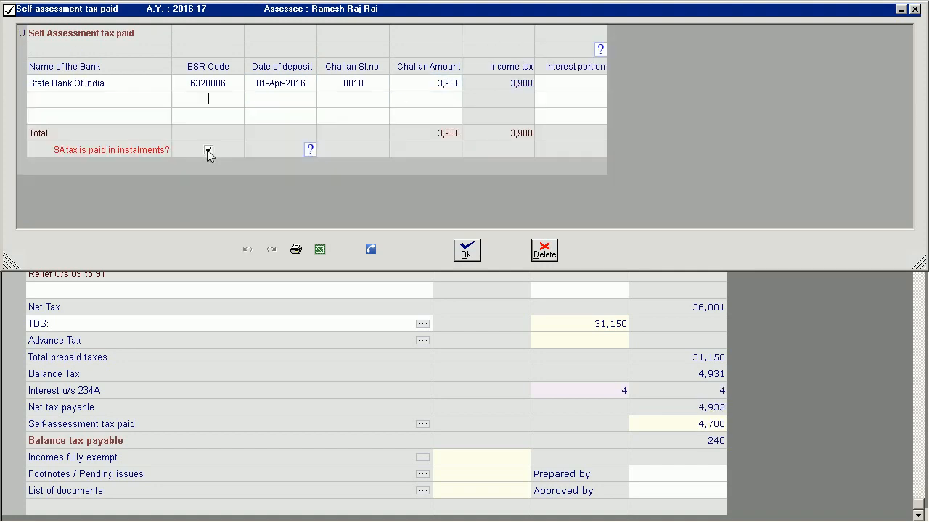
left_click(163, 106)
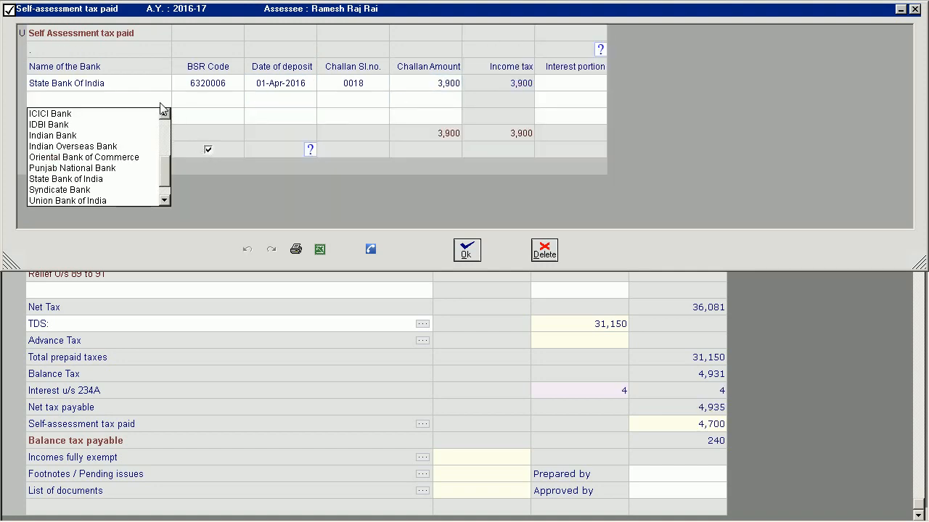
left_click(82, 190)
type("6002878")
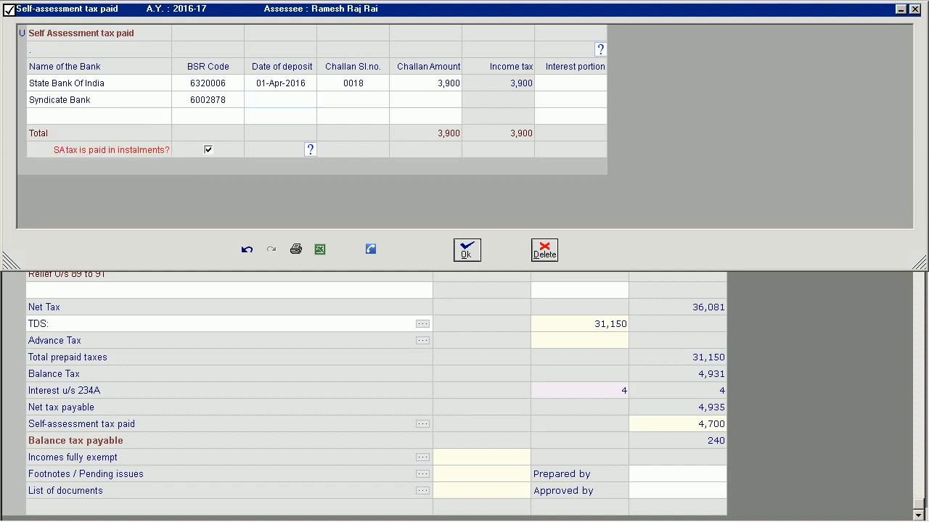
Complete the Syndicate Bank instalment with deposit date 30-Apr-2016, challan serial number 00124 and amount 800, and accept the self-assessment tax details.
key("Tab")
type("30-apr")
key("Tab")
type("00124")
key("Tab")
key("Tab")
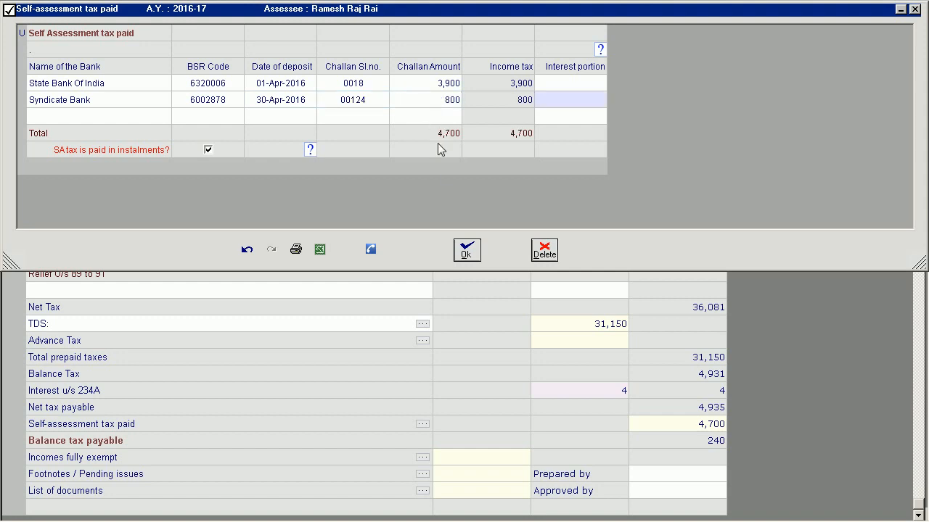
left_click(468, 251)
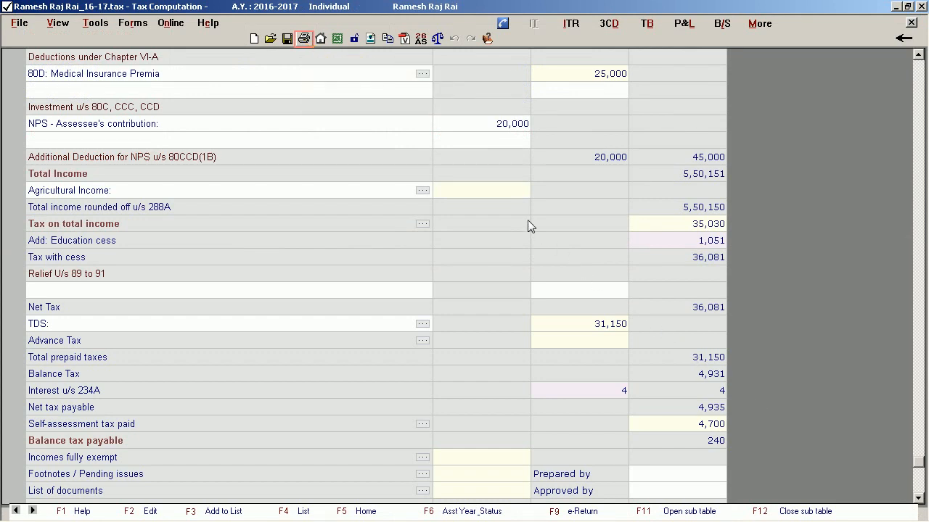
Export the tax computation to Excel and review the statement of income and its schedules in the workbook.
left_click(303, 39)
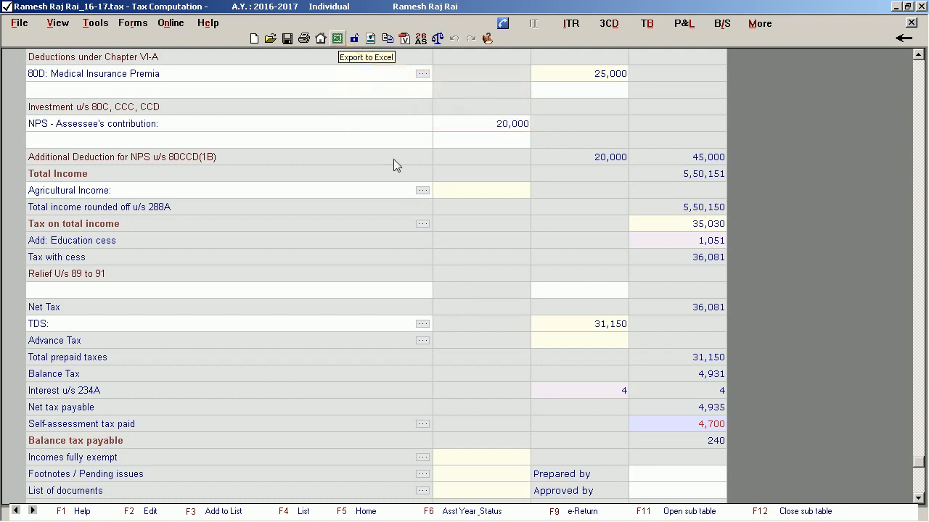
left_click(337, 38)
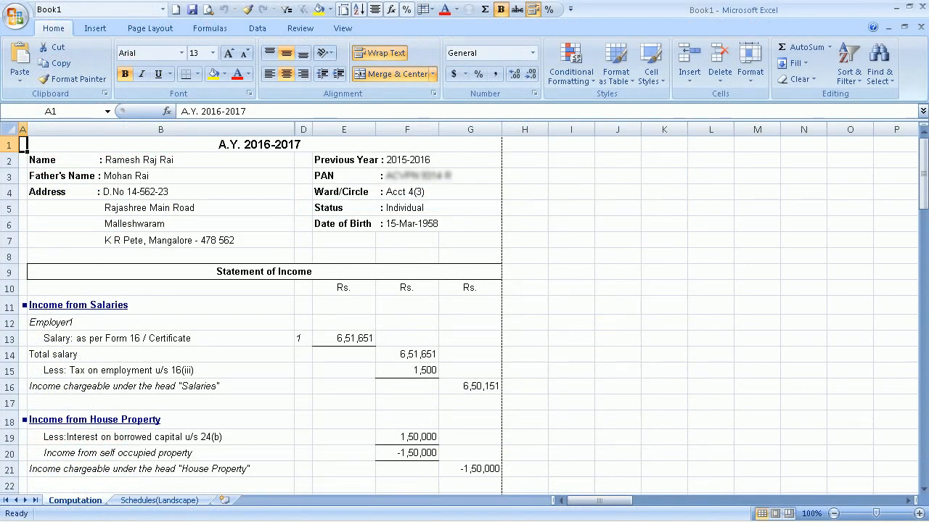
left_click(247, 160)
scroll(248, 207, "down", 13)
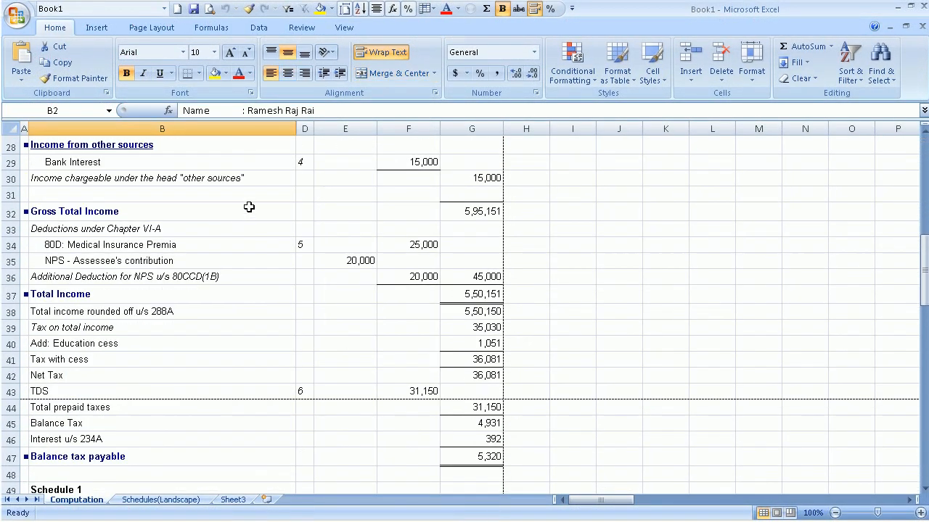
scroll(249, 207, "down", 11)
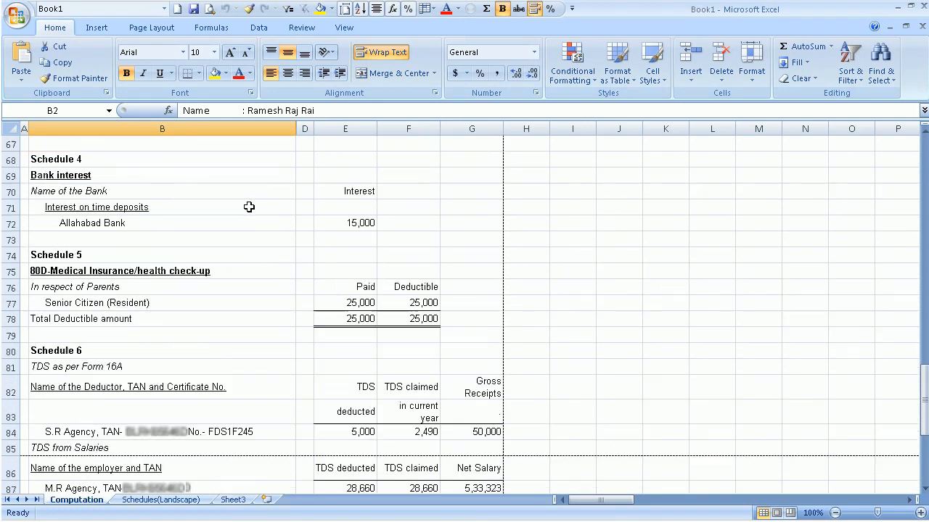
scroll(248, 207, "down", 5)
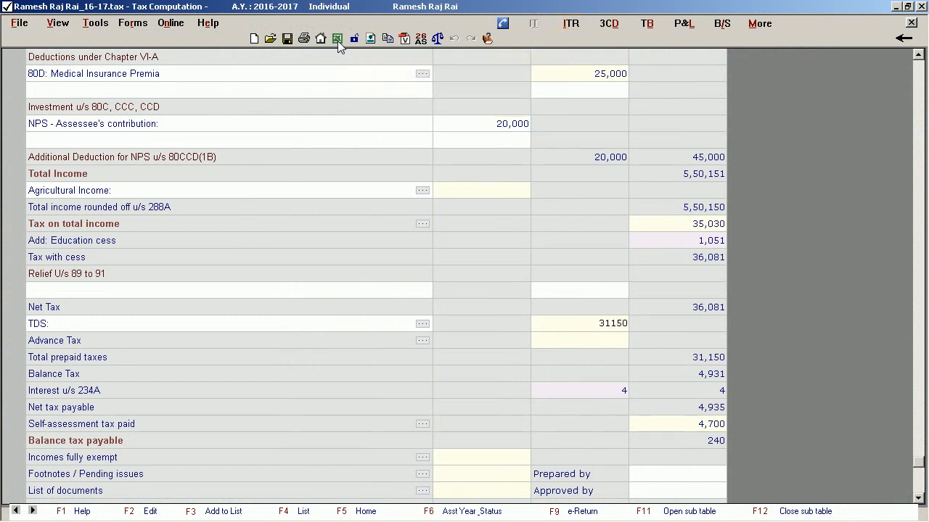
Open the recommended ITR 4S data entry form and bring up its Assessee info.
left_click(571, 28)
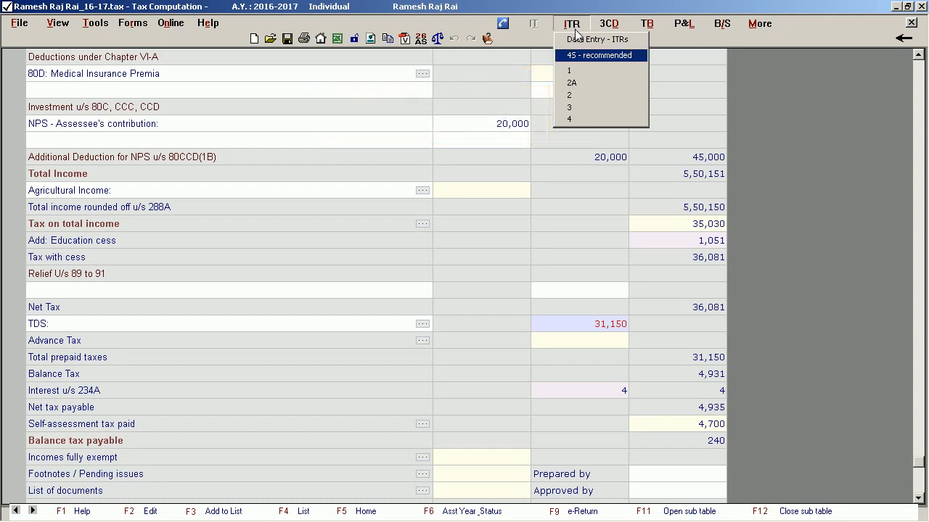
left_click(588, 57)
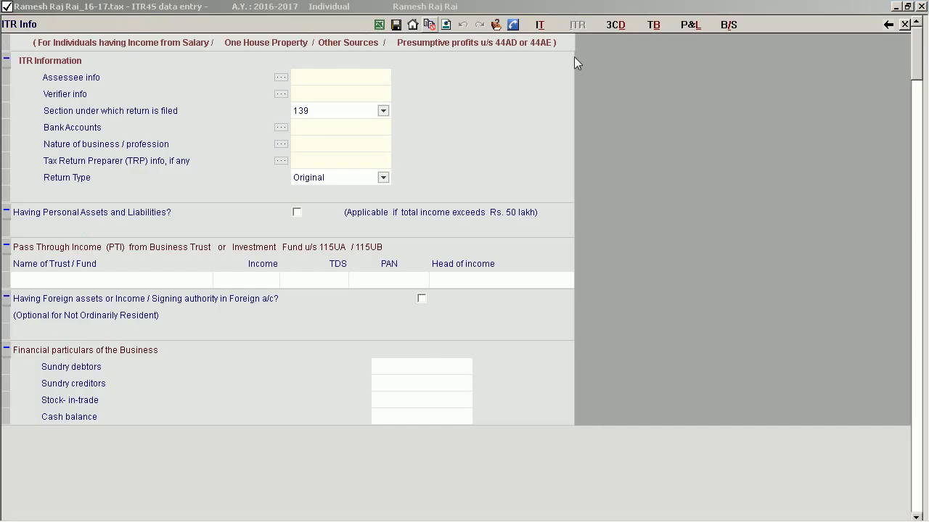
left_click(281, 77)
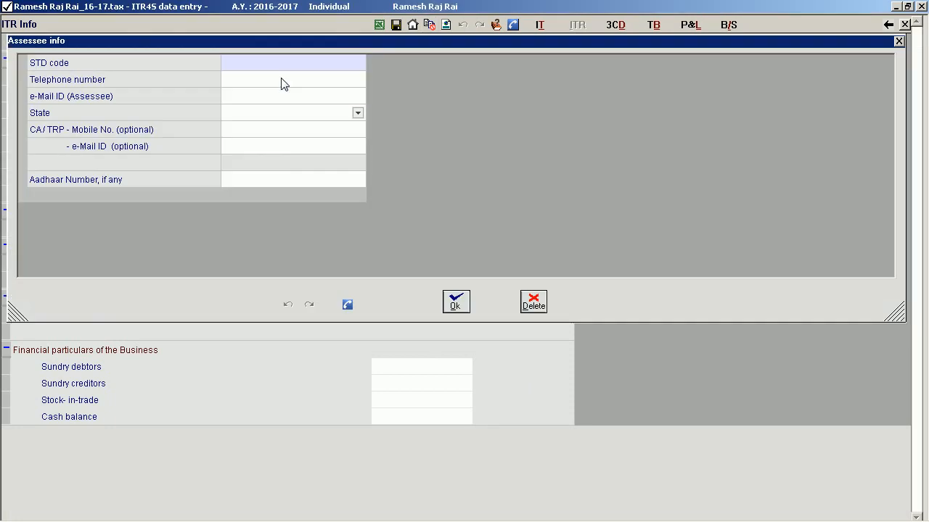
Enter the assessee's STD code, telephone number and e-mail ID in Assessee info.
left_click(296, 66)
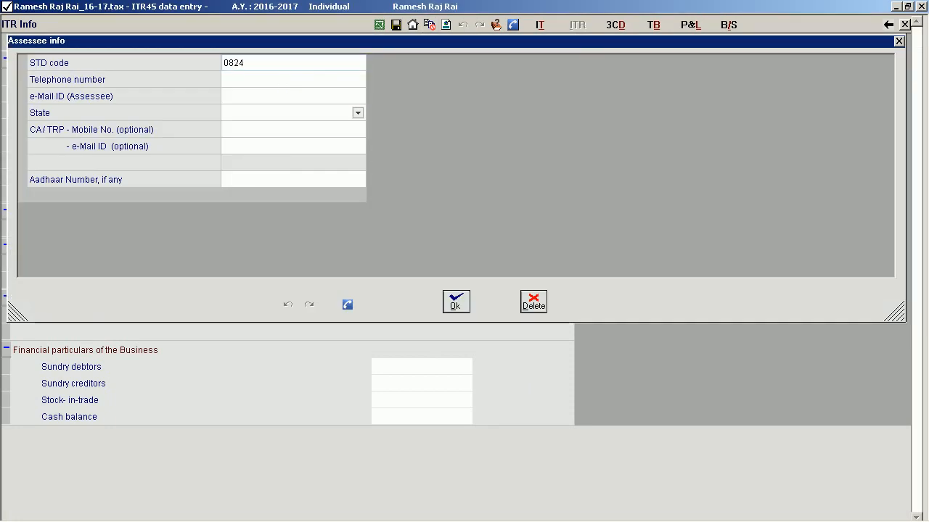
key("Tab")
key("Tab")
key("Tab")
key("Tab")
key("Tab")
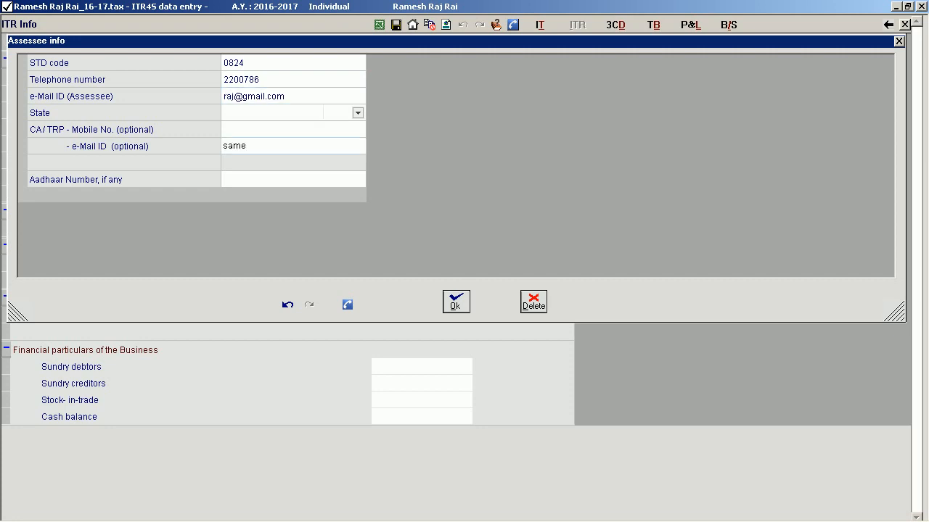
Enter the optional CA/TRP e-mail ID, leaving the state and CA/TRP mobile number blank, and accept Assessee info.
key("Tab")
left_click(456, 302)
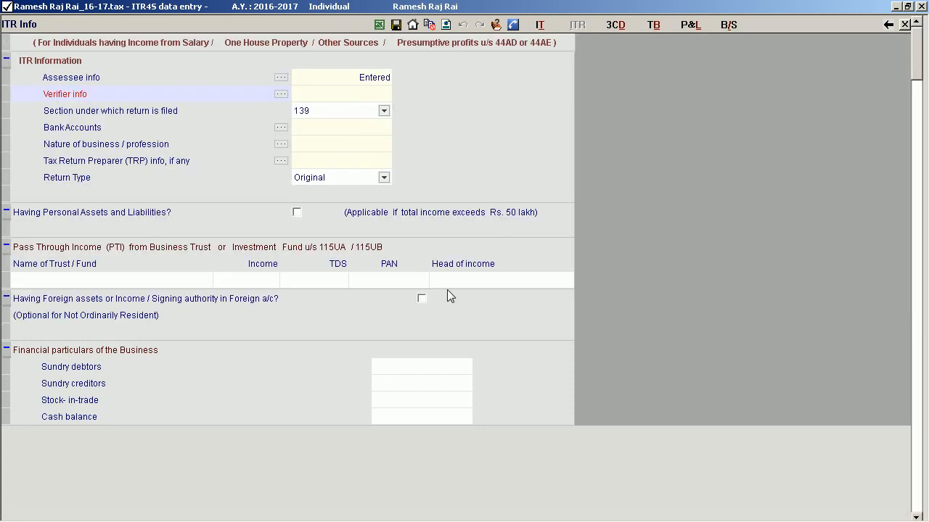
Review the prefilled Verifier info and accept it.
left_click(280, 93)
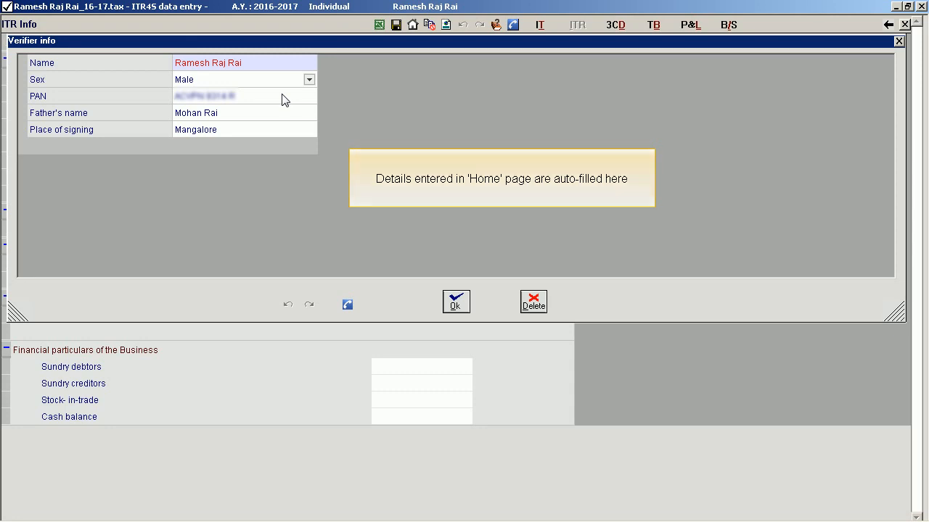
left_click(453, 304)
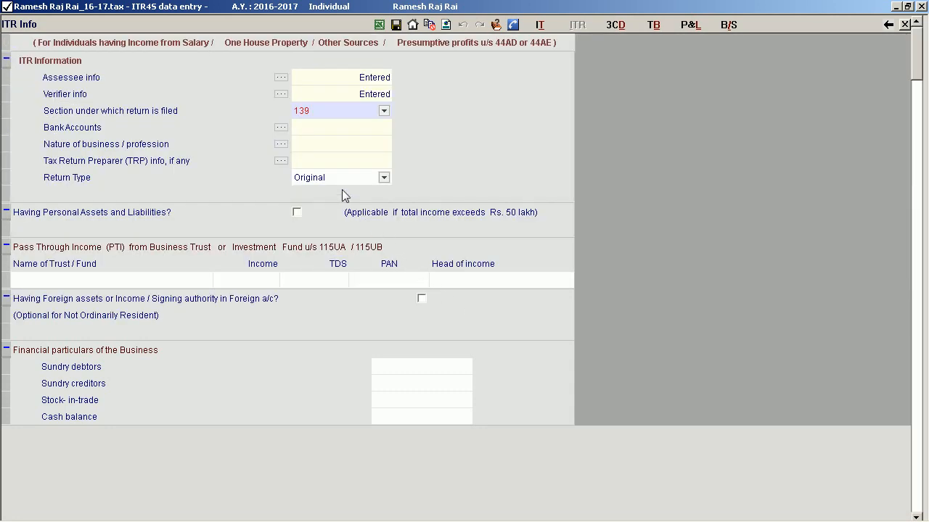
Add a Canara Bank savings account under Bank Accounts with its account number and IFS code CNRB0000999.
left_click(283, 129)
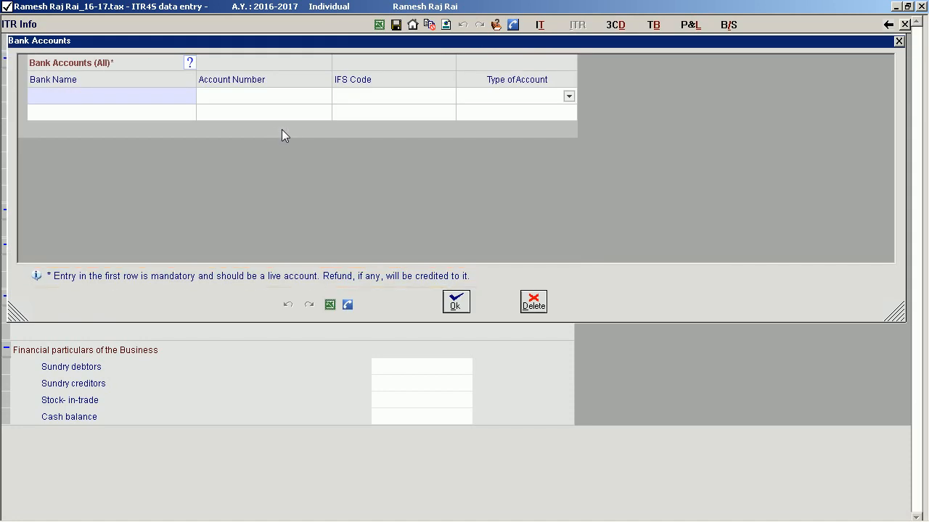
left_click(113, 97)
type("Canara Bank")
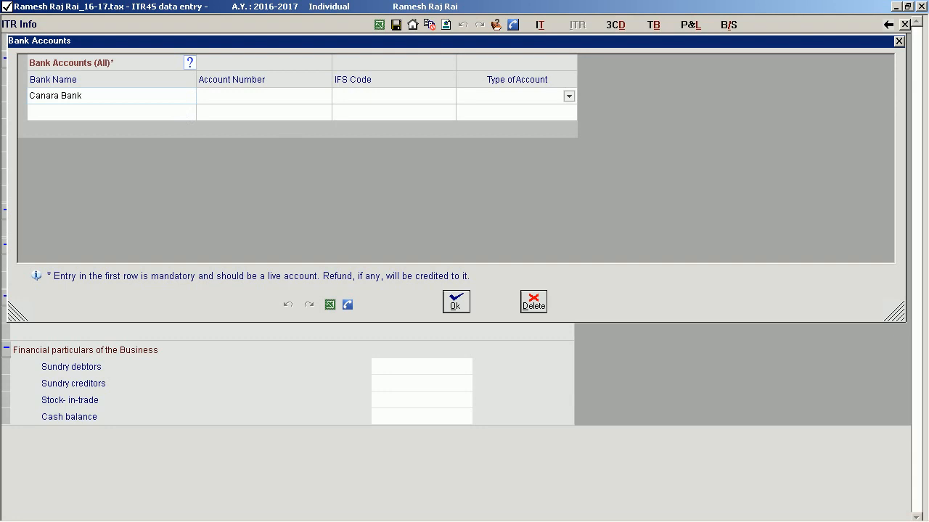
key("Tab")
key("Tab")
type("CNRB")
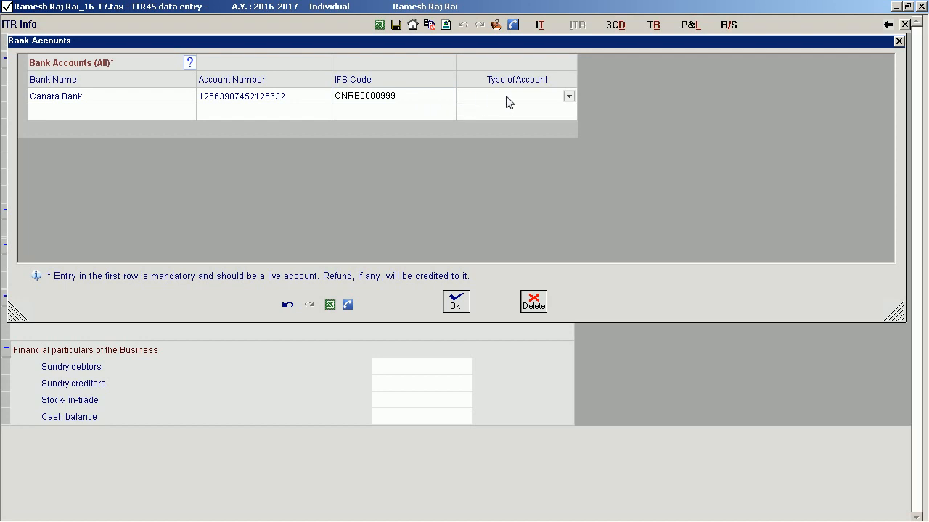
left_click(568, 97)
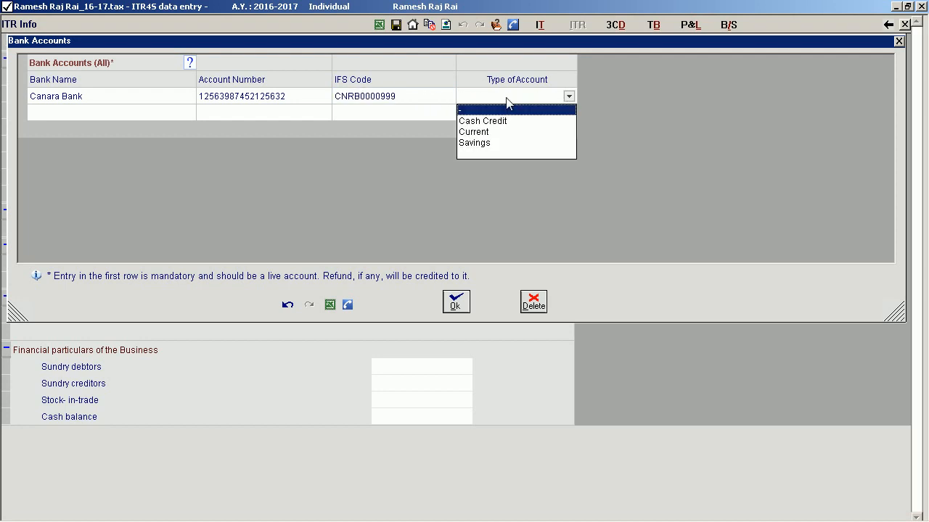
left_click(488, 143)
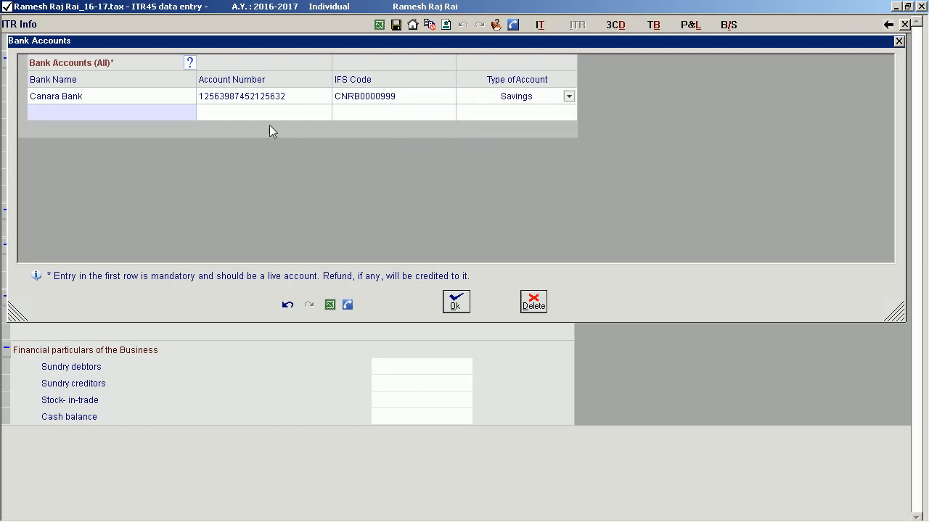
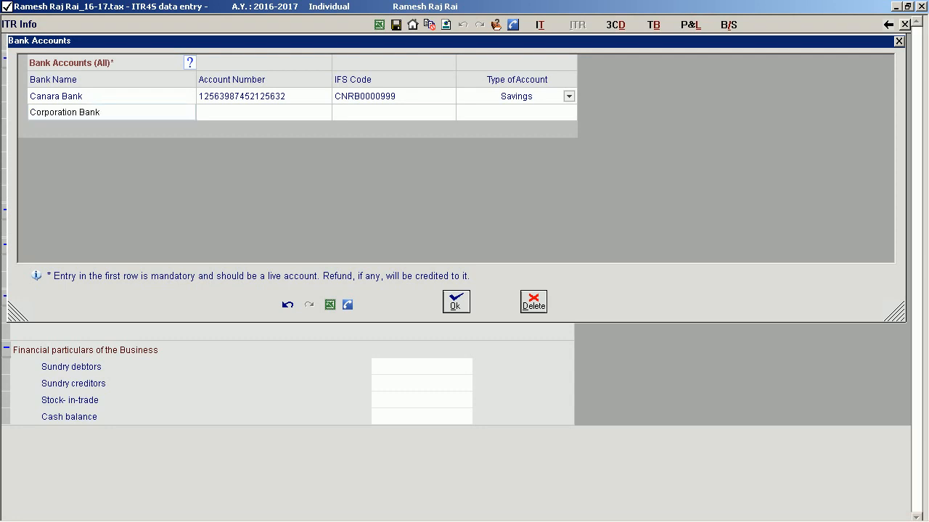
Add a Corporation Bank current account with its account number and IFS code CORP0000099, and accept Bank Accounts.
key("Tab")
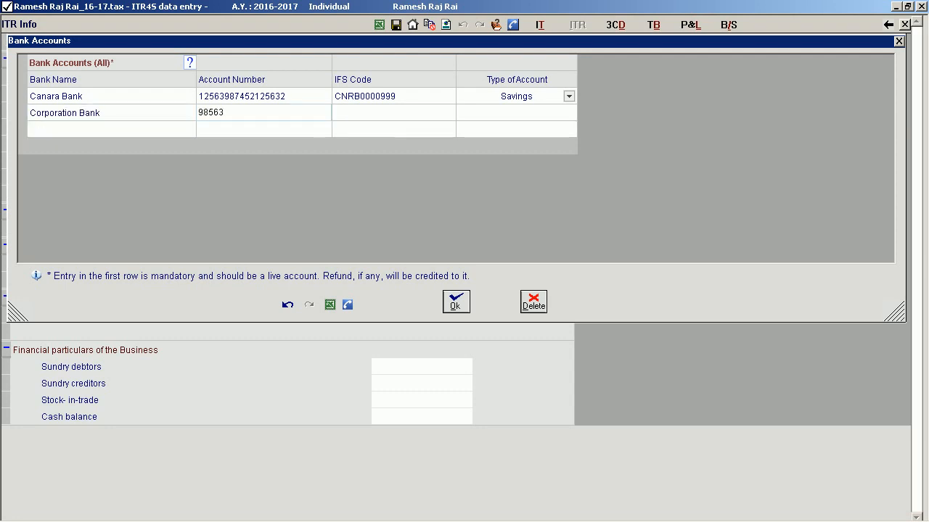
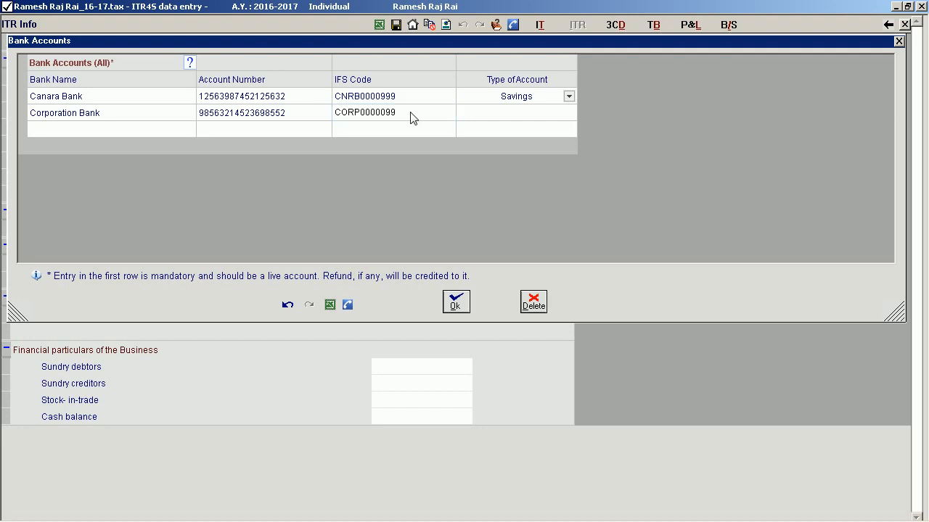
left_click(570, 119)
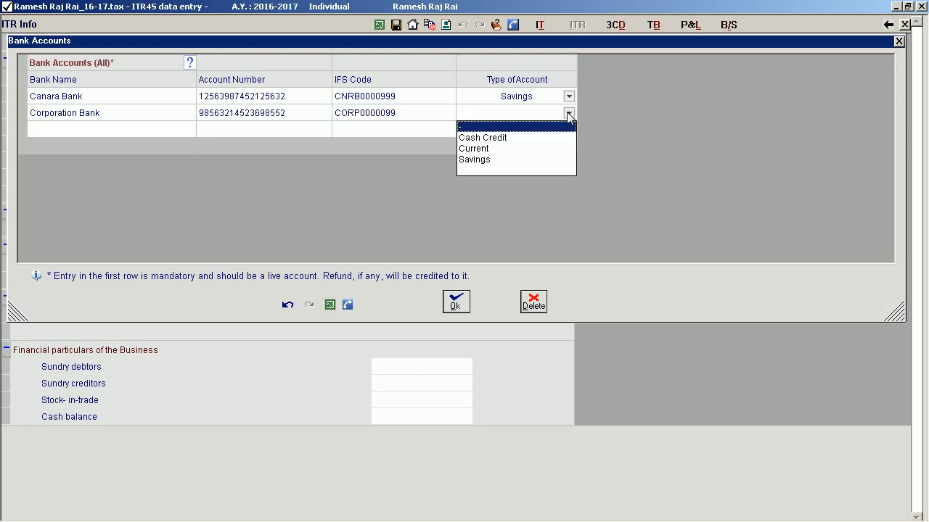
left_click(485, 149)
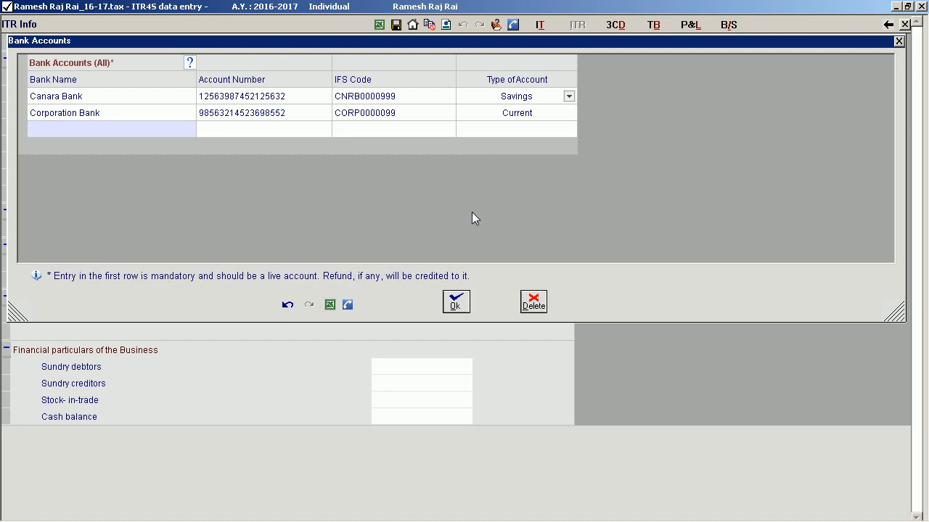
left_click(456, 301)
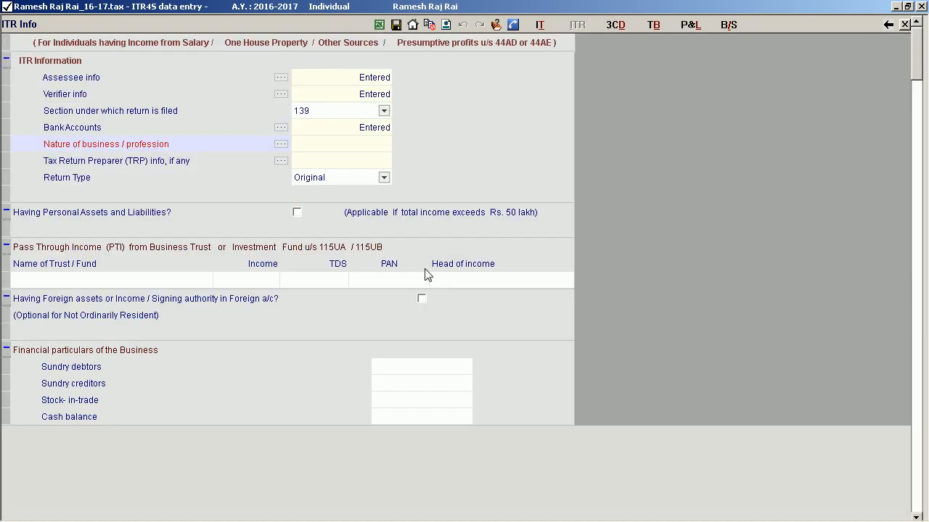
Set the first nature of business / profession to Builders - Builders, leave the trade name blank, and accept the entry.
left_click(281, 143)
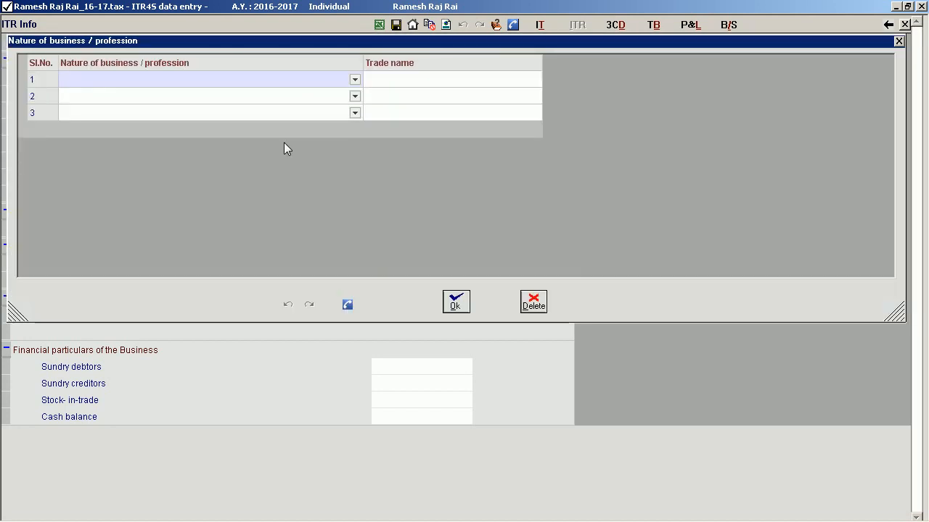
left_click(355, 80)
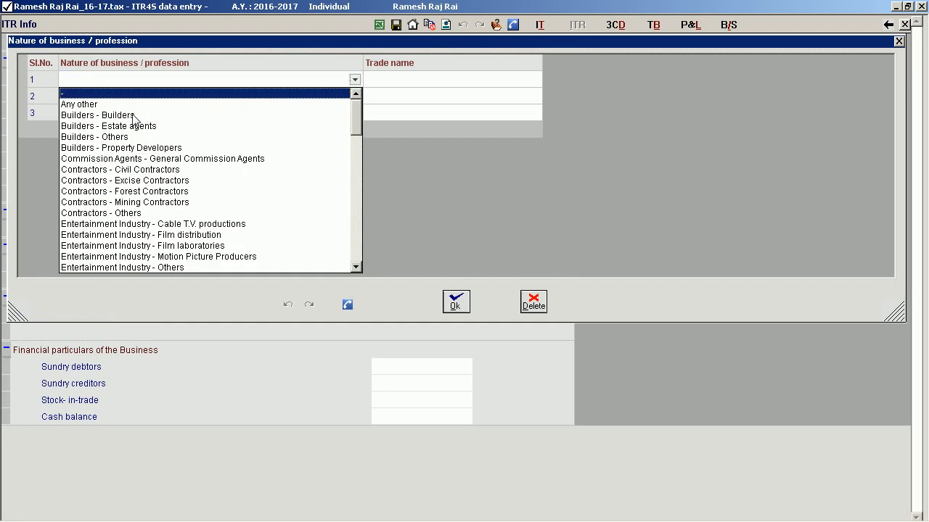
left_click(109, 116)
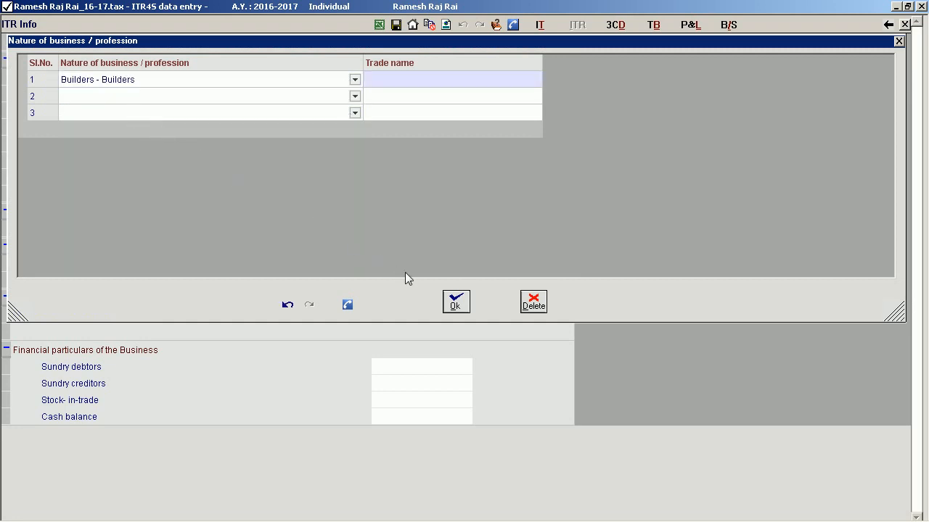
left_click(456, 301)
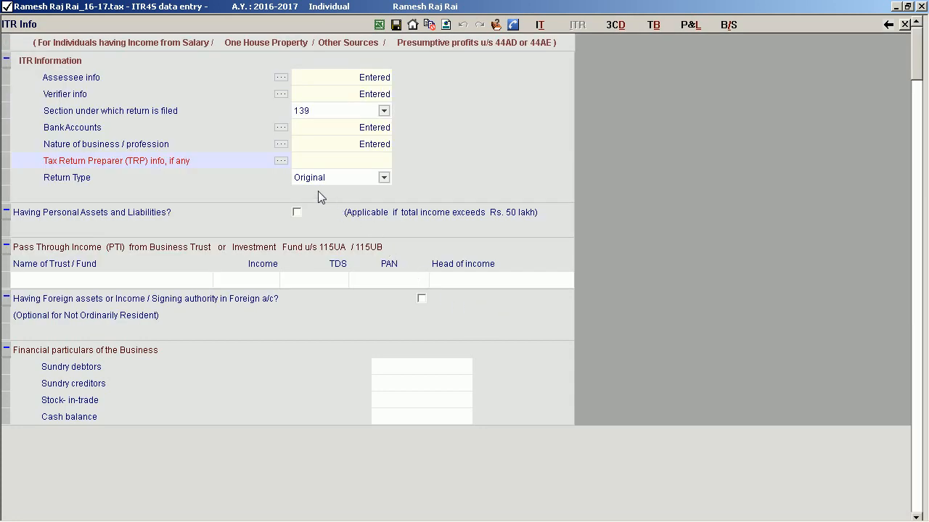
Enter the Tax Return Preparer's ID number, name and a reimbursement amount of 1200, and accept the TRP info.
left_click(281, 161)
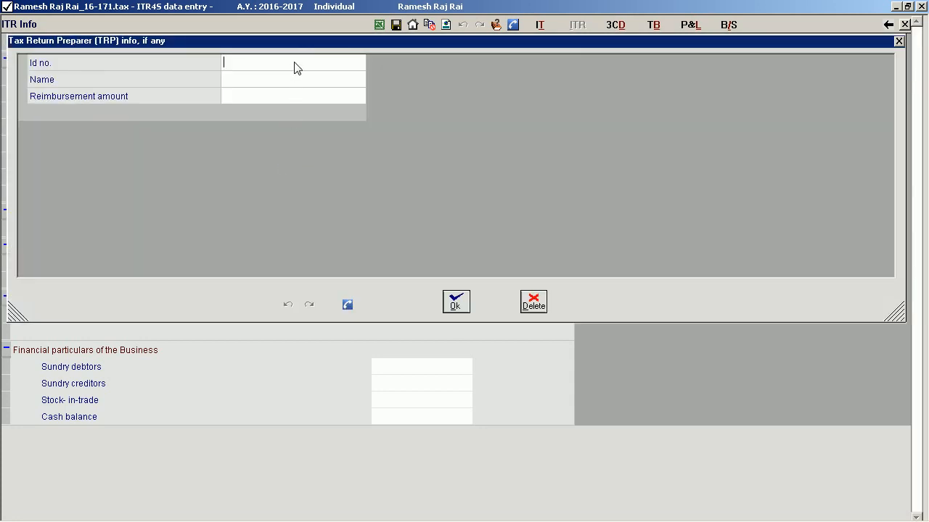
type("**")
key("Tab")
type("Raviraj")
key("Tab")
type("1")
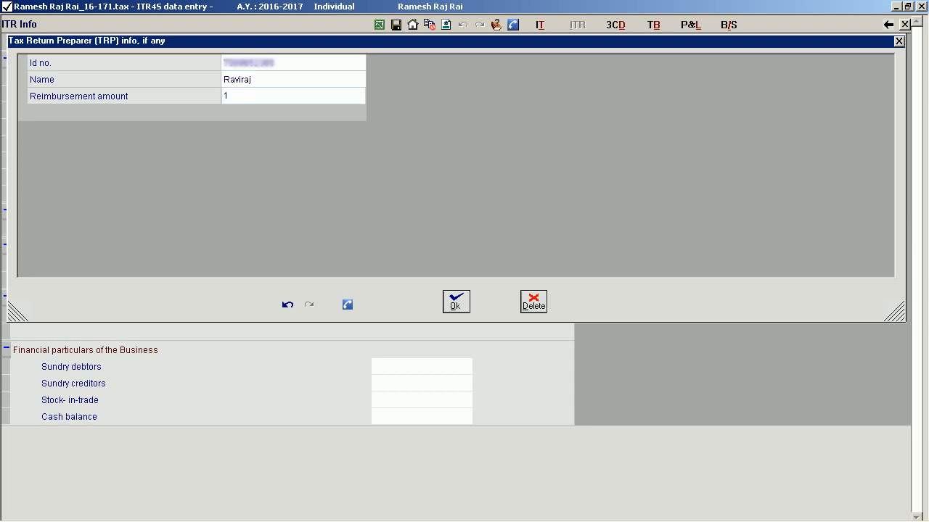
type("2000")
key("Return")
left_click(455, 301)
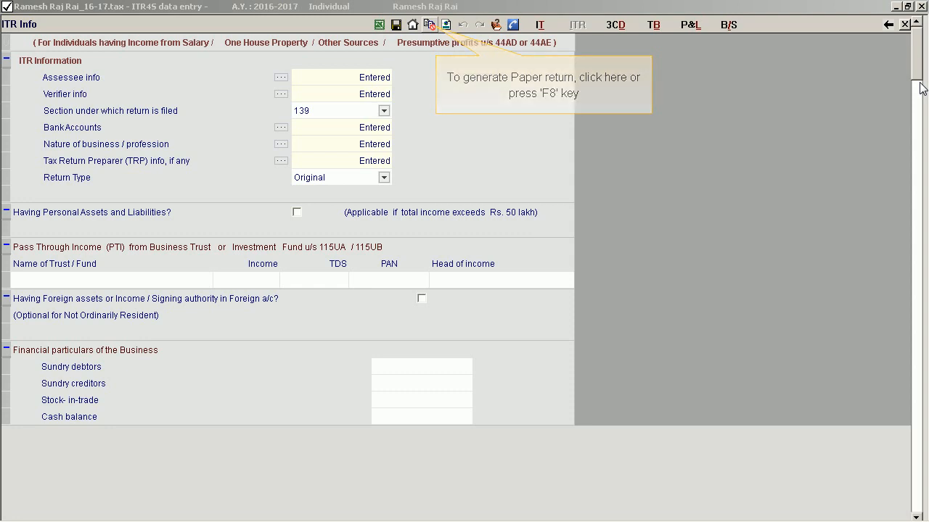
Preview the ITR 4S return in Word and review the acknowledgement, income, tax, verification and schedule pages.
left_click(431, 25)
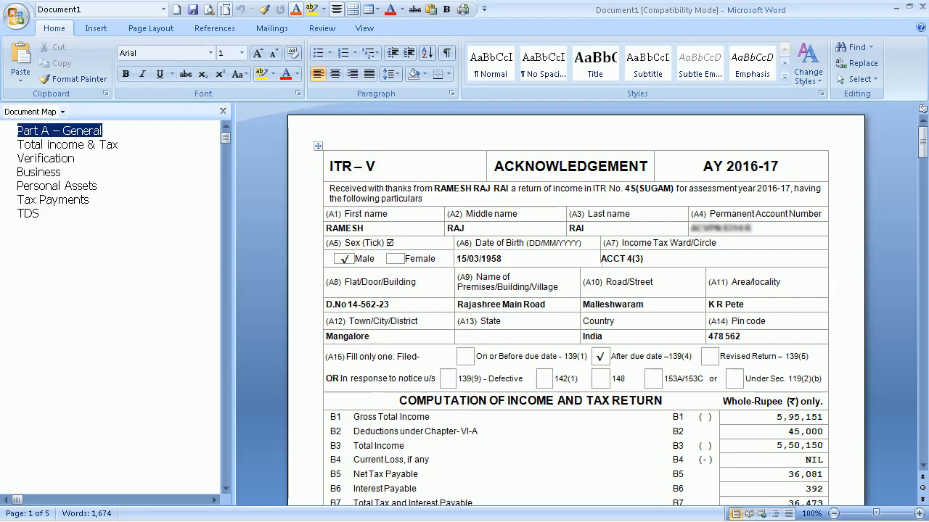
scroll(555, 180, "down", 1)
scroll(555, 180, "down", 15)
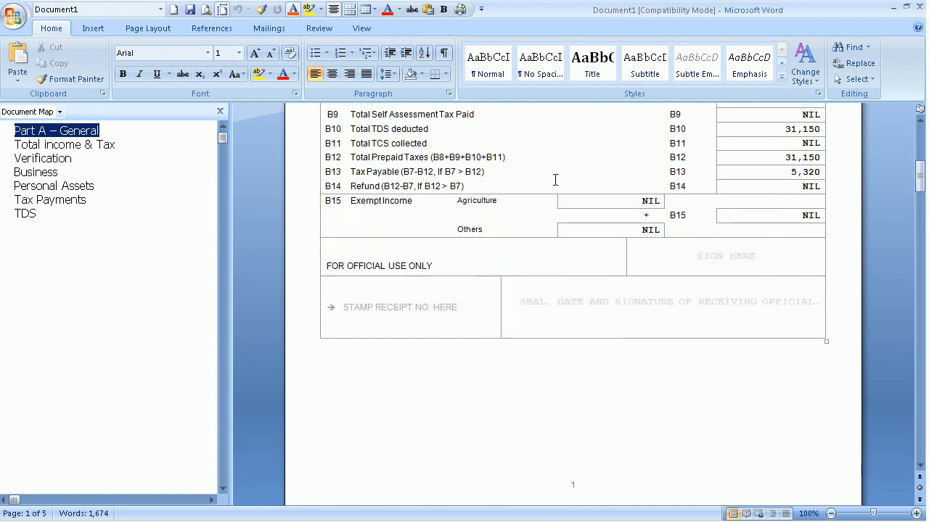
scroll(555, 180, "down", 18)
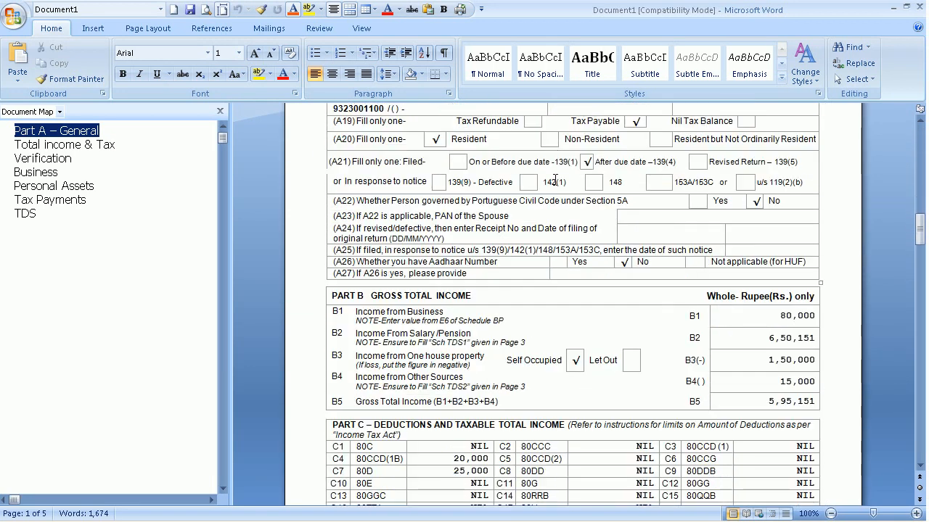
scroll(555, 179, "down", 16)
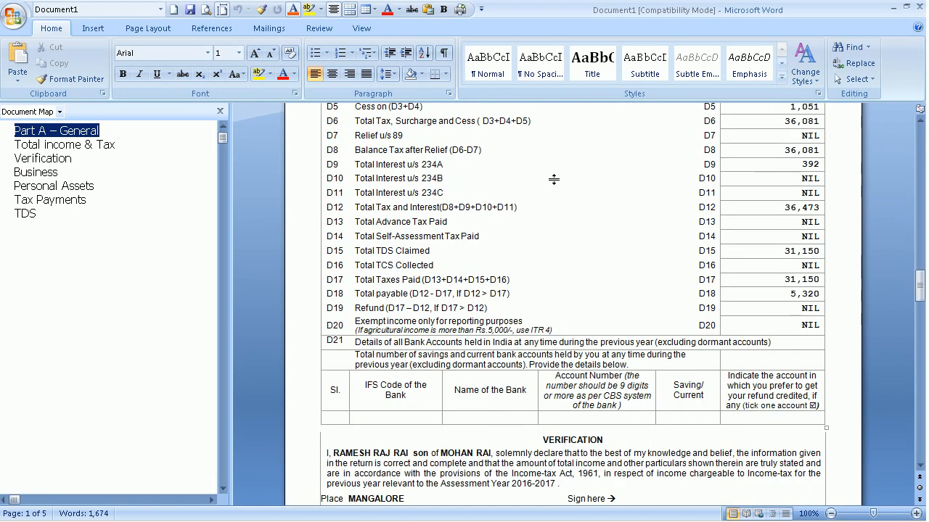
scroll(555, 180, "down", 18)
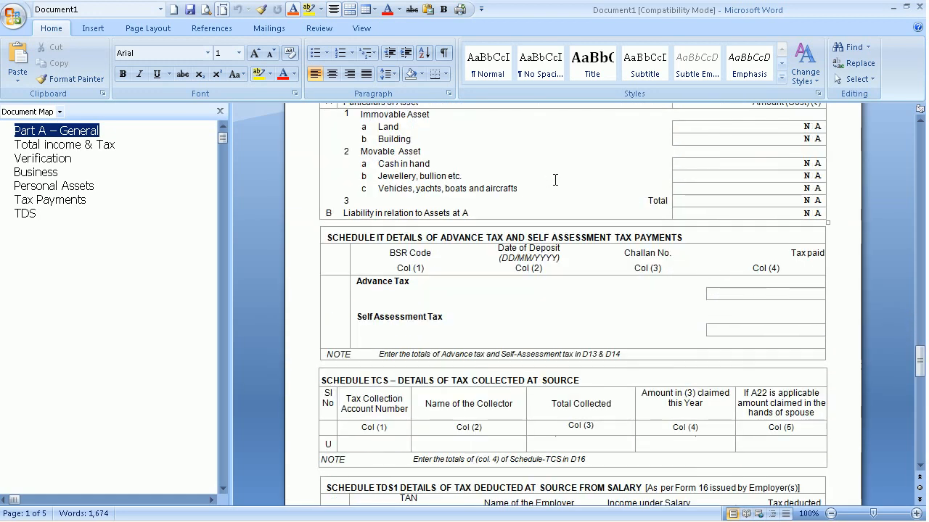
scroll(555, 180, "down", 5)
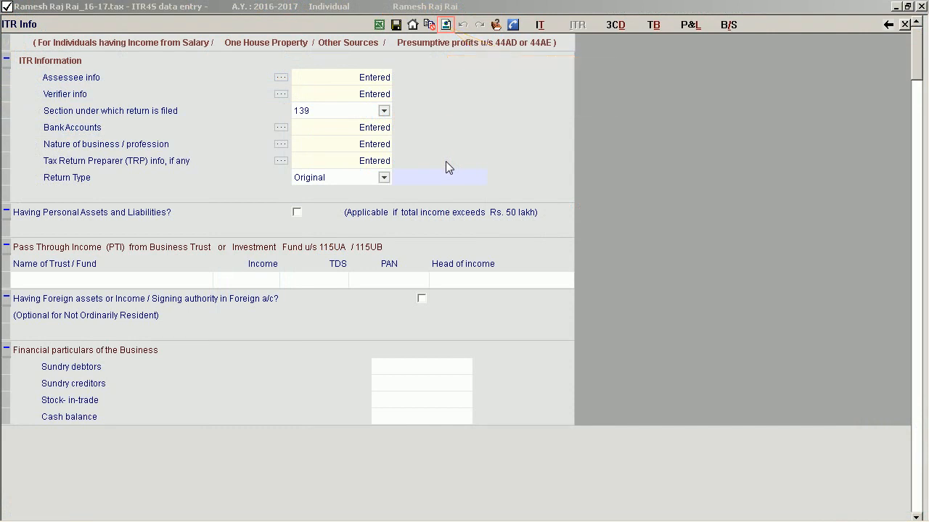
Start generating the e-return, locate the StateCode error in Assessee info, and set the state to Karnataka.
left_click(445, 25)
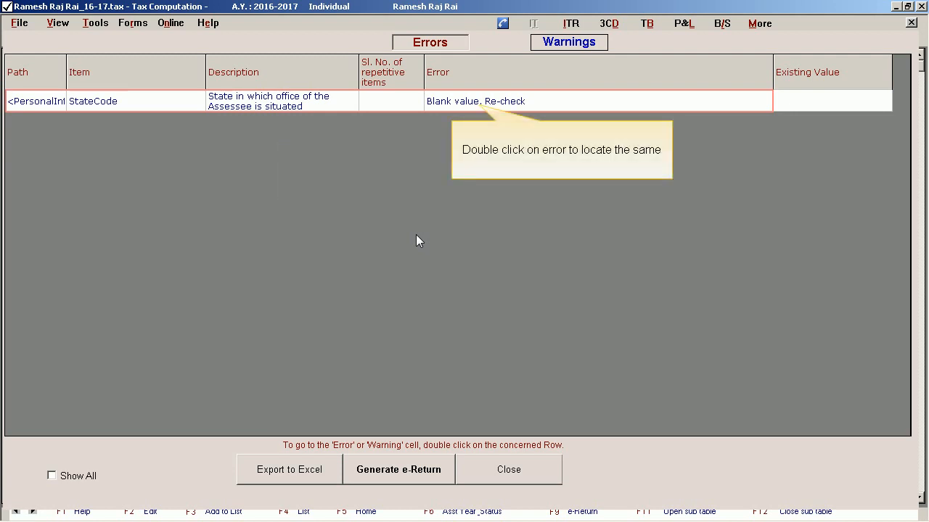
double_click(302, 106)
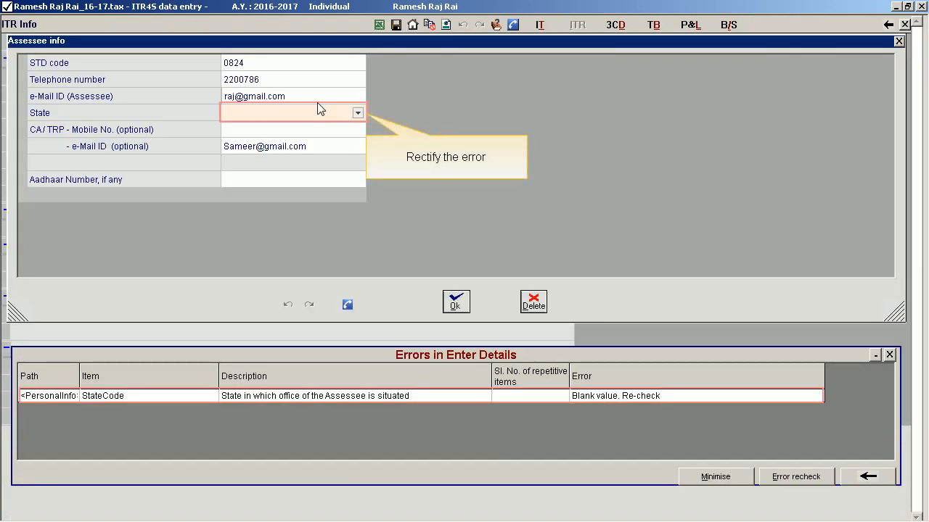
left_click(358, 114)
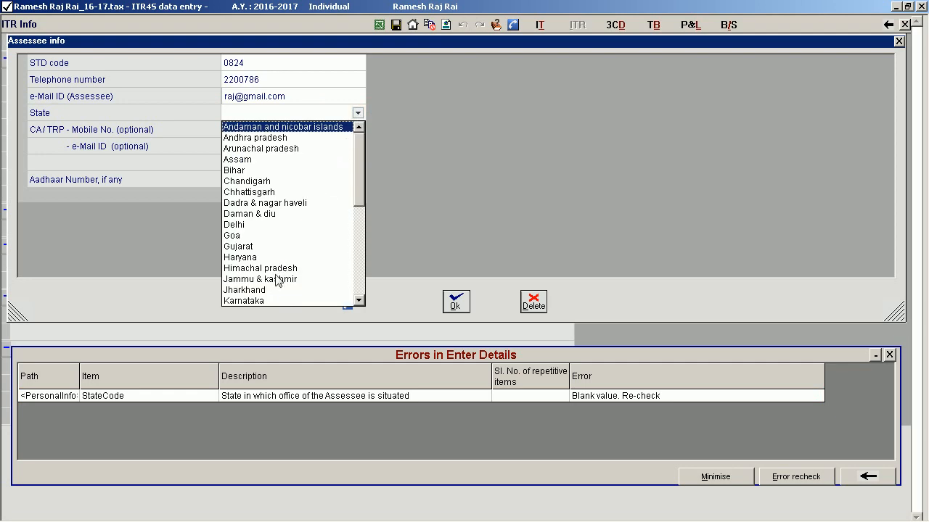
left_click(261, 299)
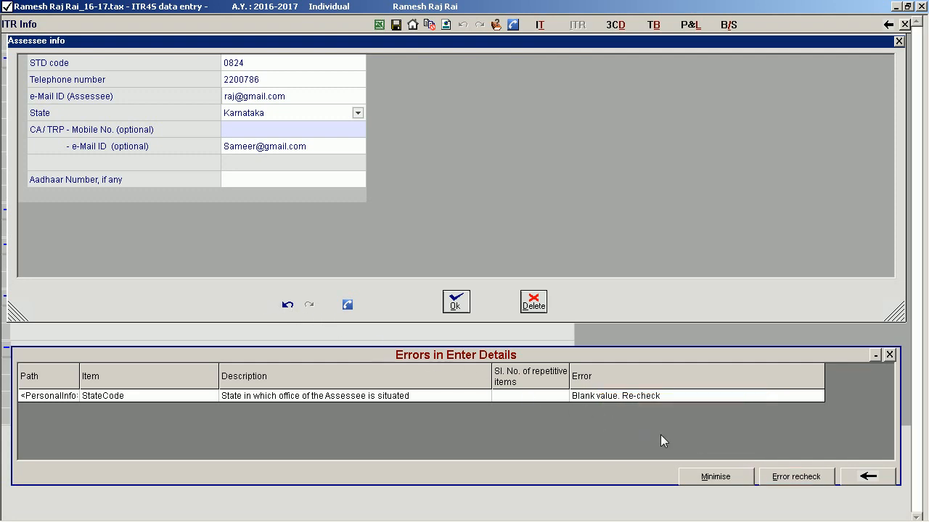
Recheck the return for errors and save the e-Return XML in the 2016-2017 folder under the suggested file name.
left_click(789, 480)
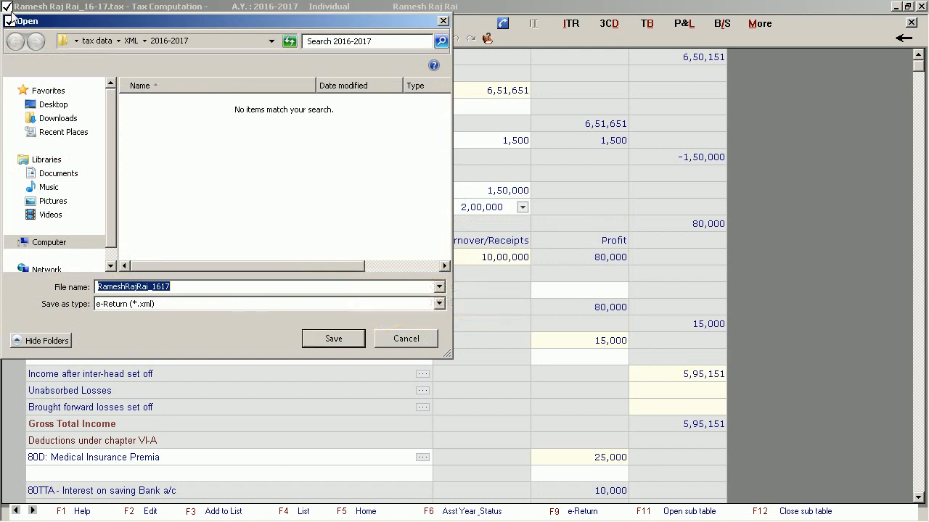
left_click(334, 338)
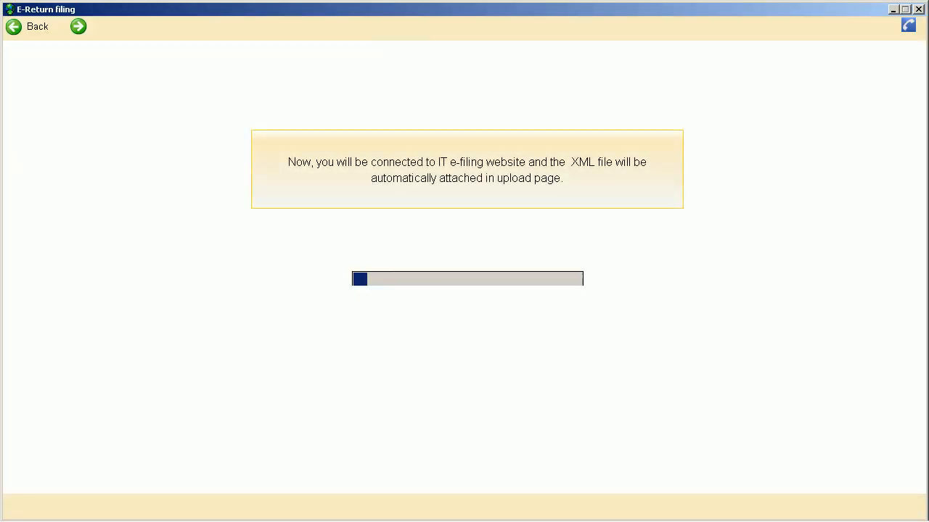